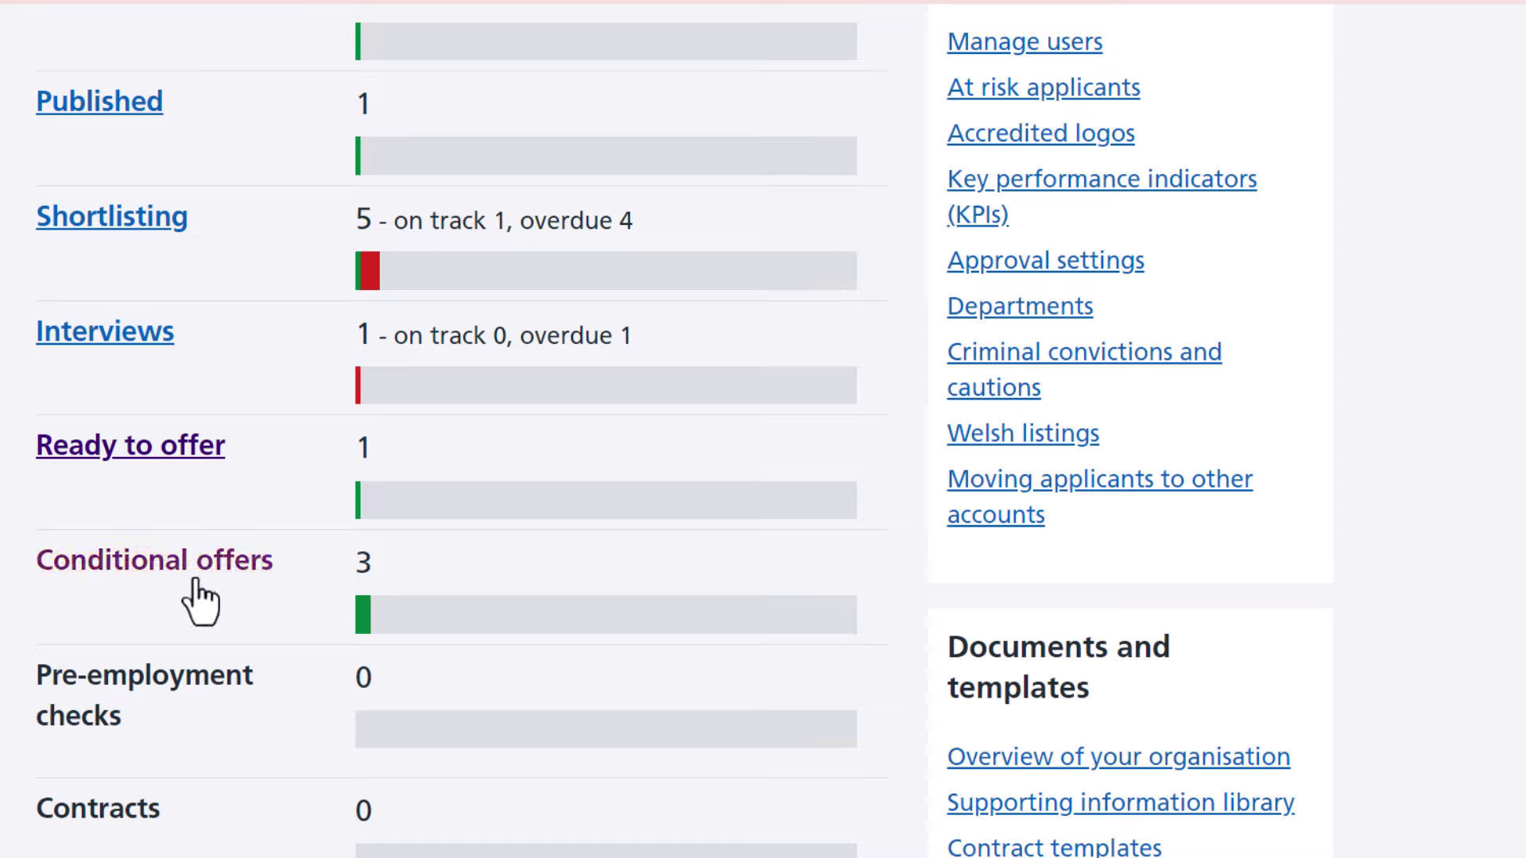
Respond for John Smith on the first HR Administrator conditional offer, due 07 Nov 2024
left_click(194, 582)
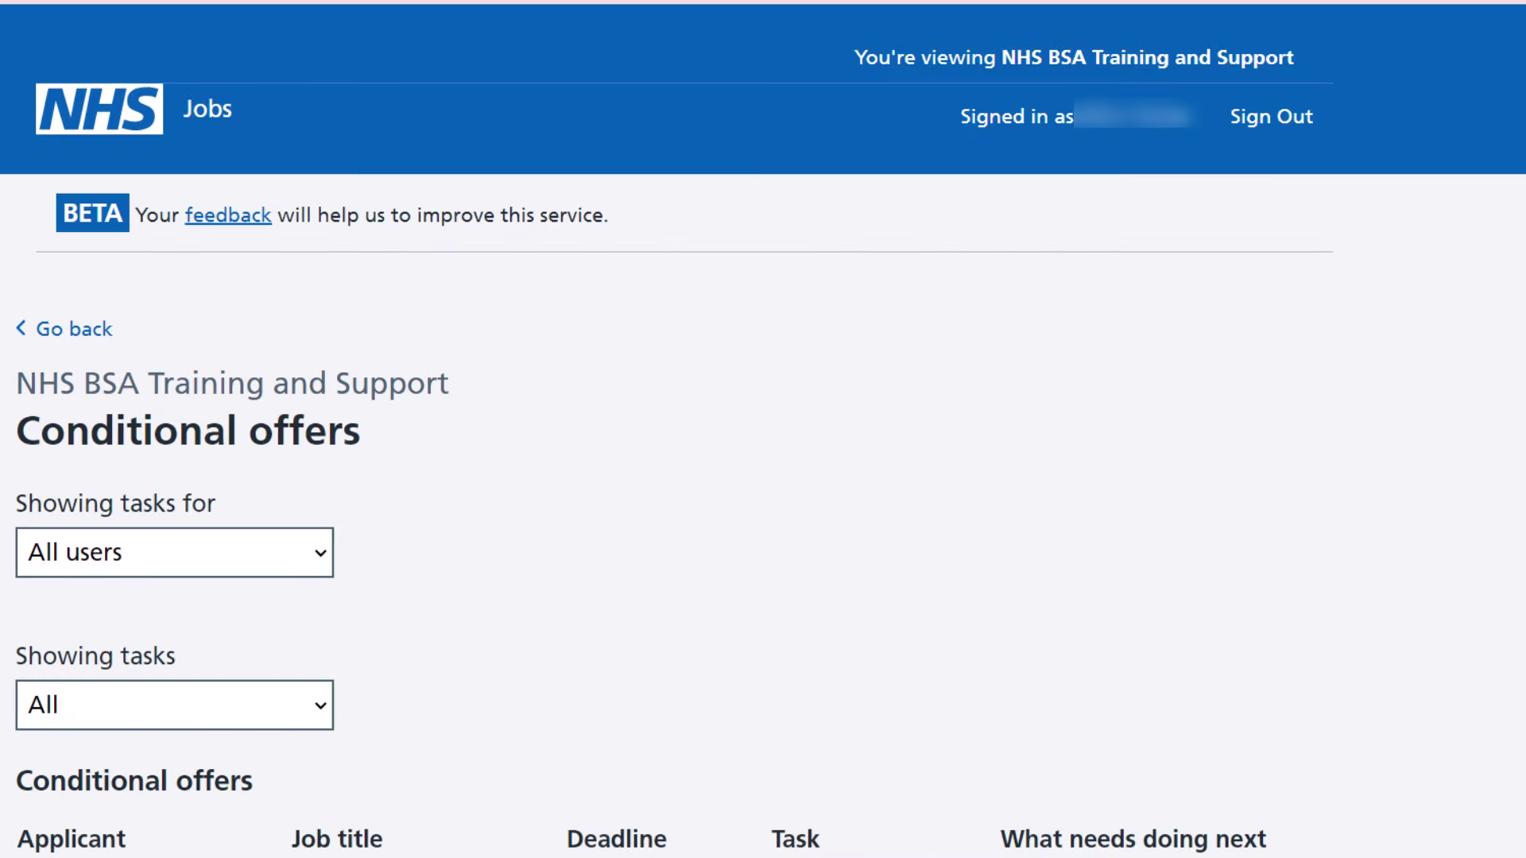
scroll(763, 430, "down", 5)
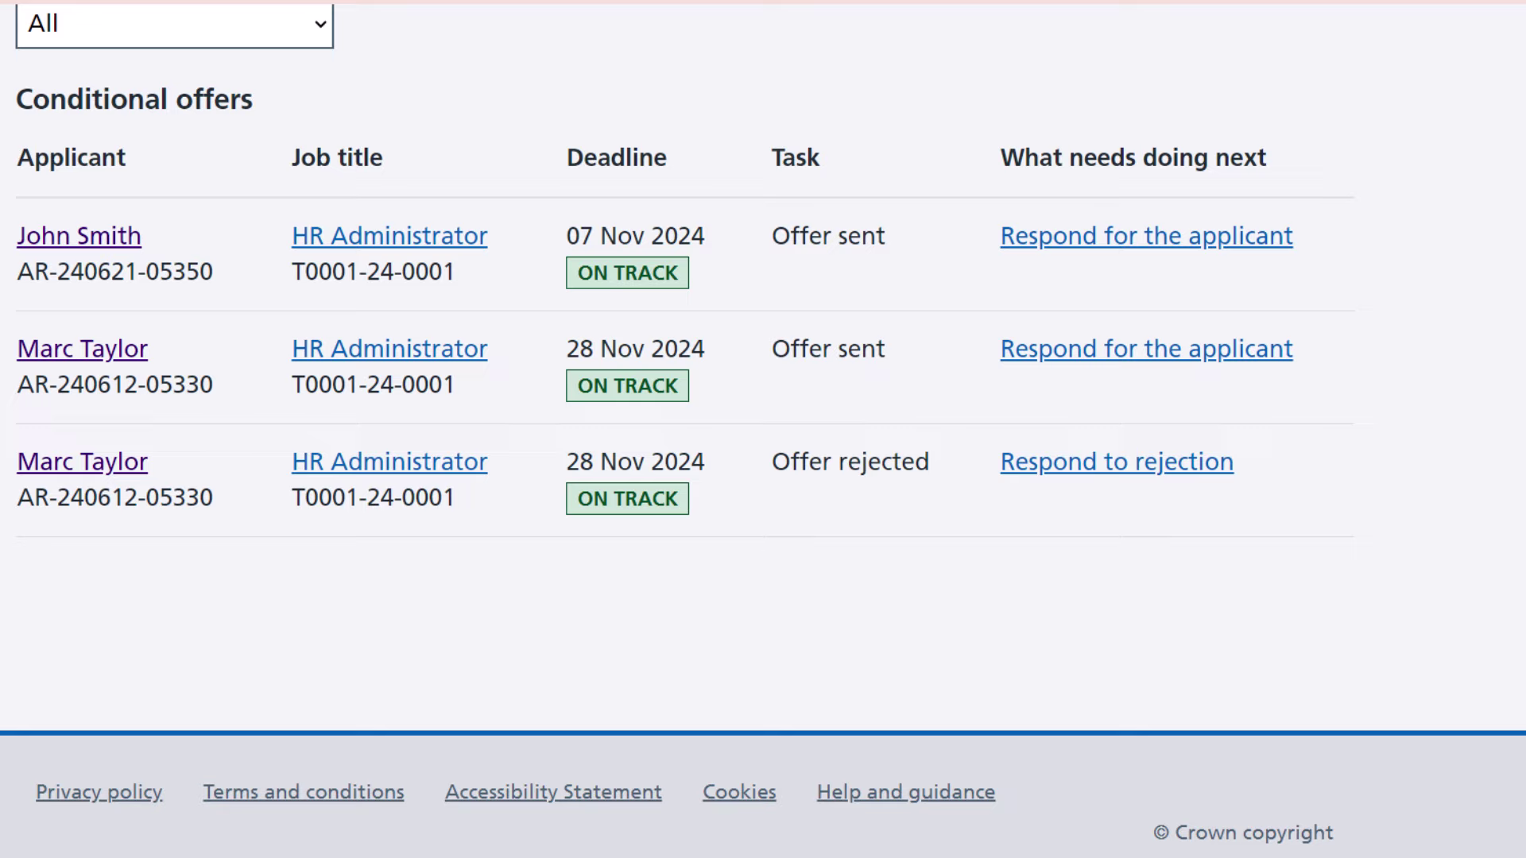
left_click(1268, 269)
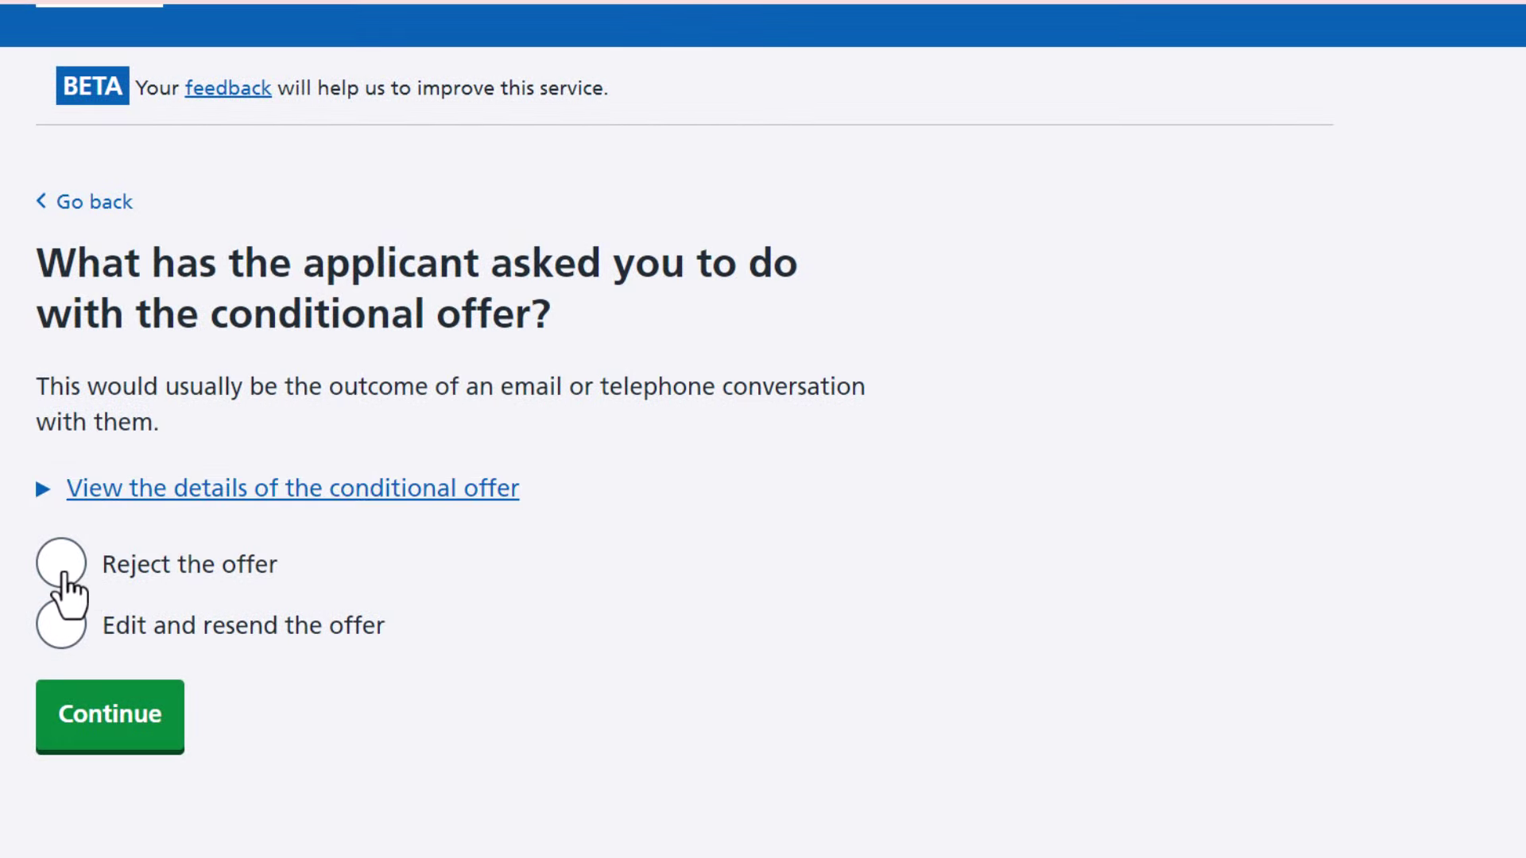
Reject John Smith's offer, giving the reason that he can no longer travel to the office
left_click(66, 585)
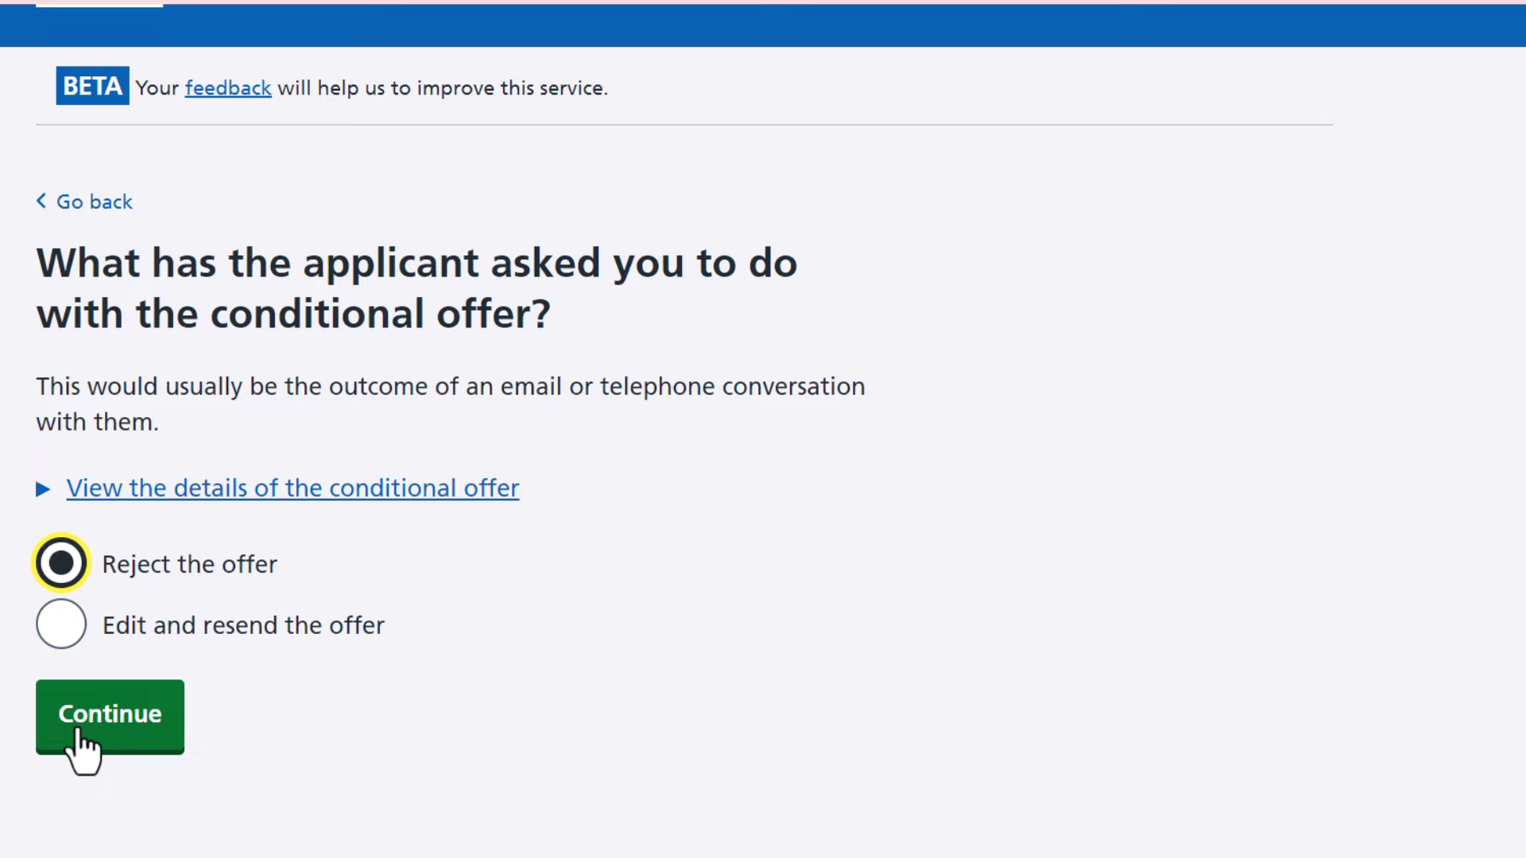
left_click(85, 748)
left_click(243, 578)
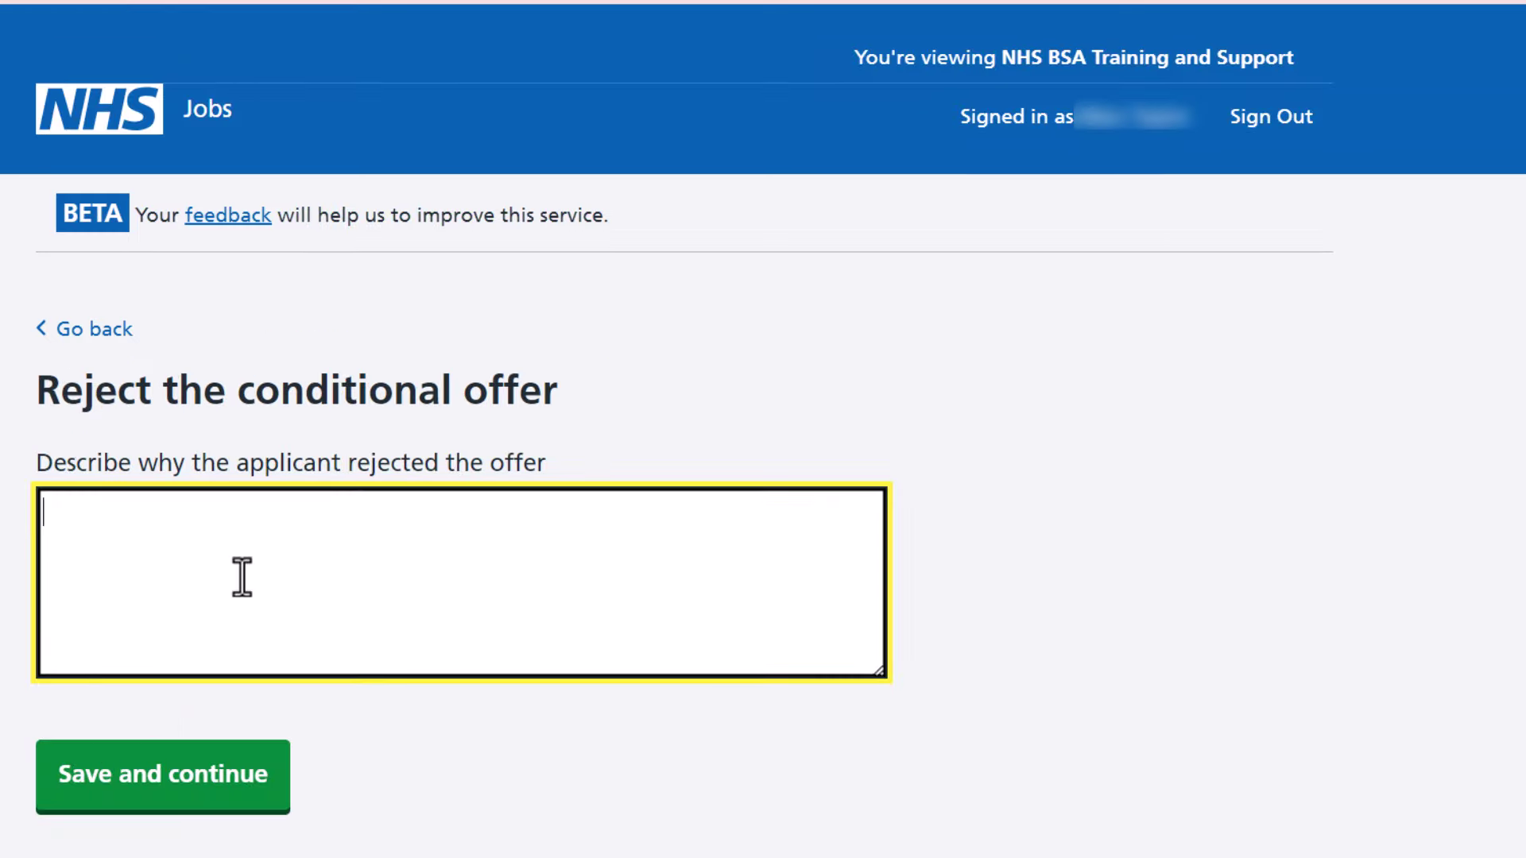
type("Can no longer travel to the off")
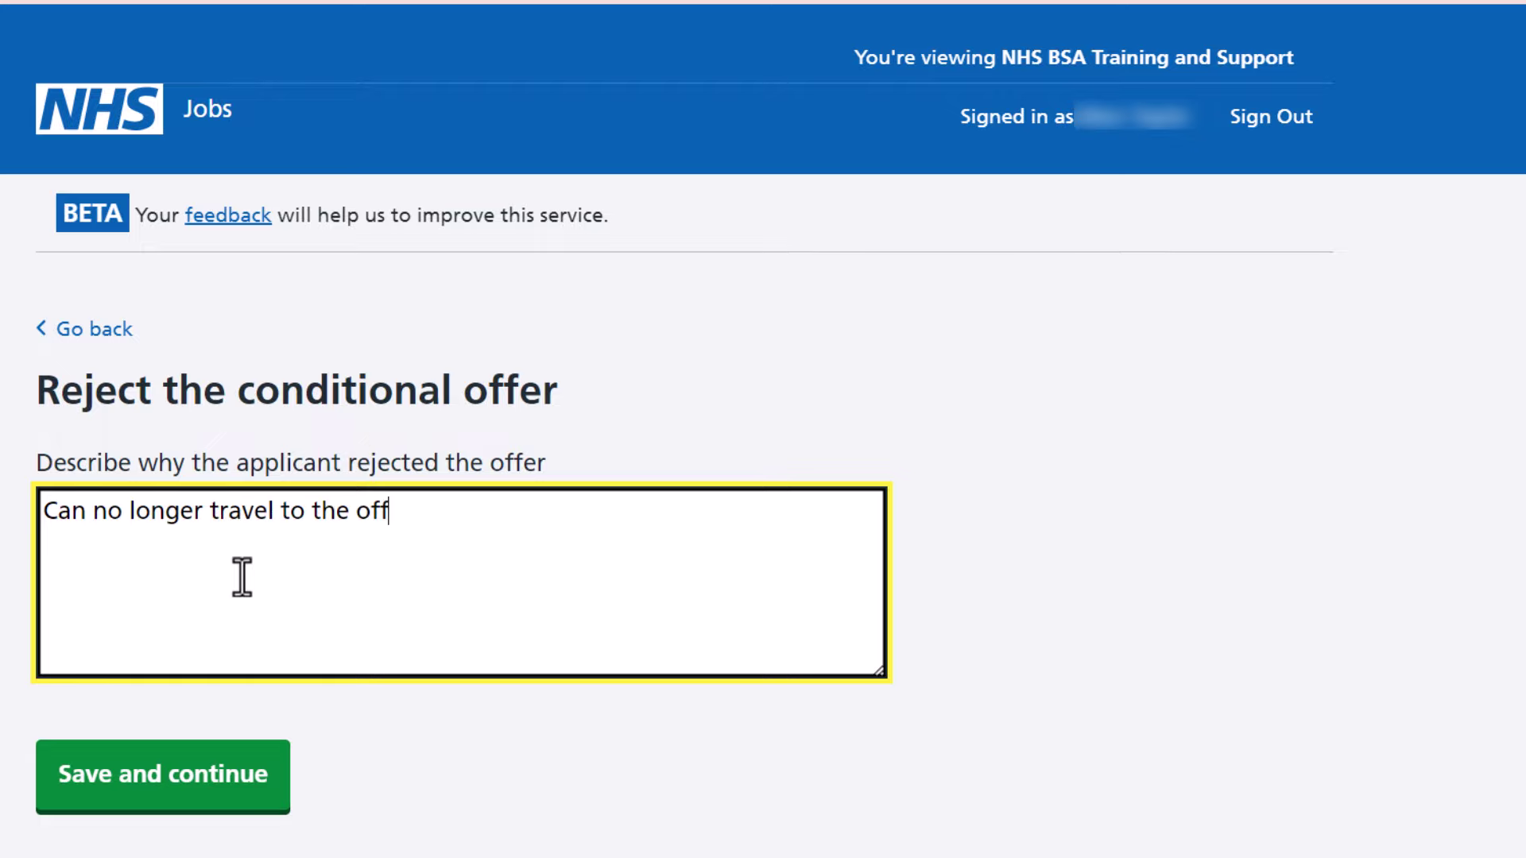
type("ice due to a change in circumstance")
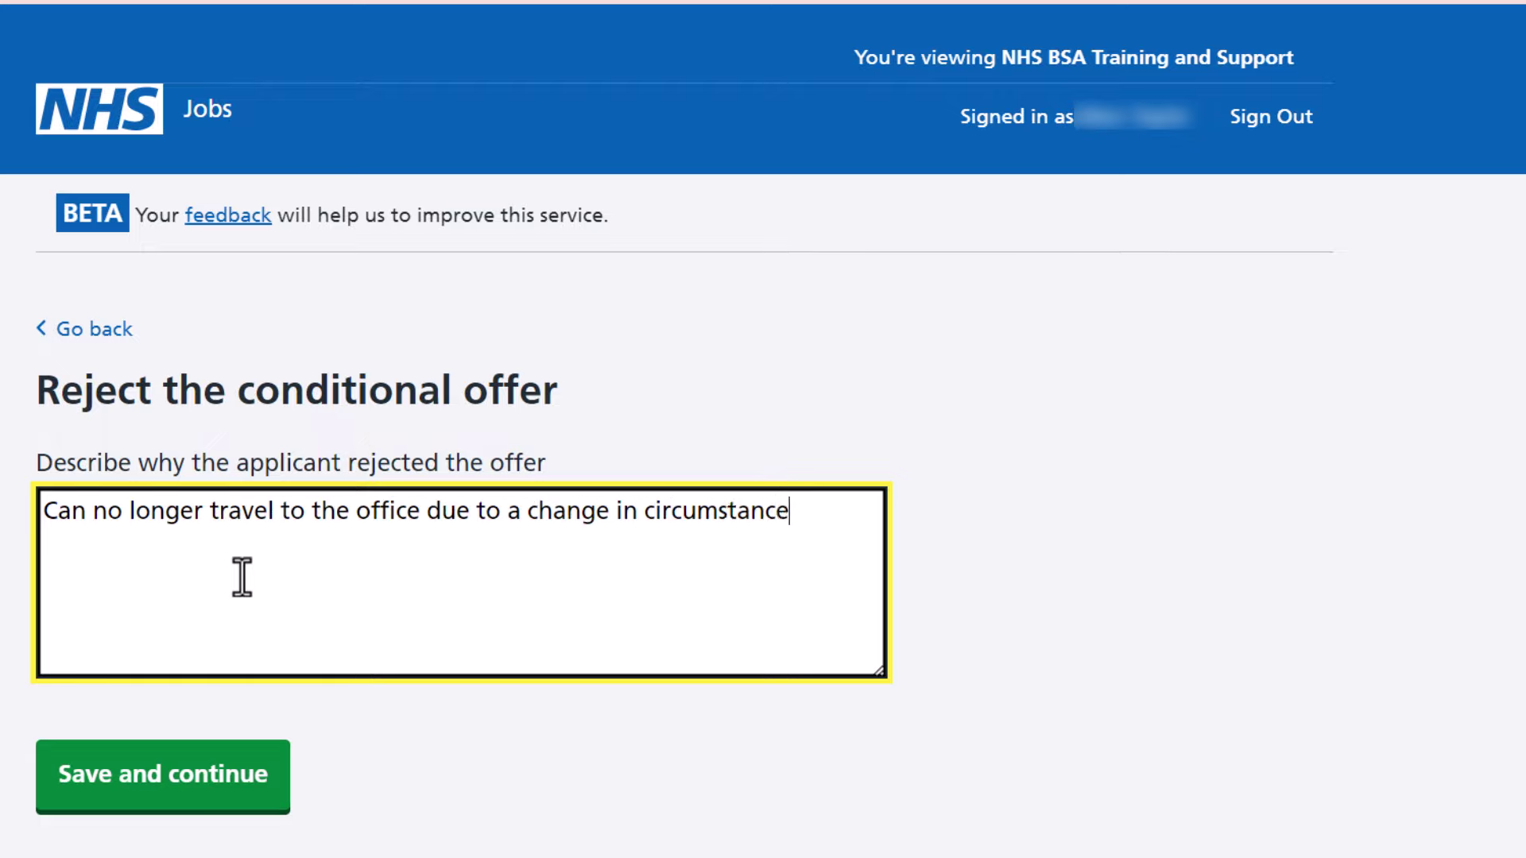
type("s.")
left_click(257, 801)
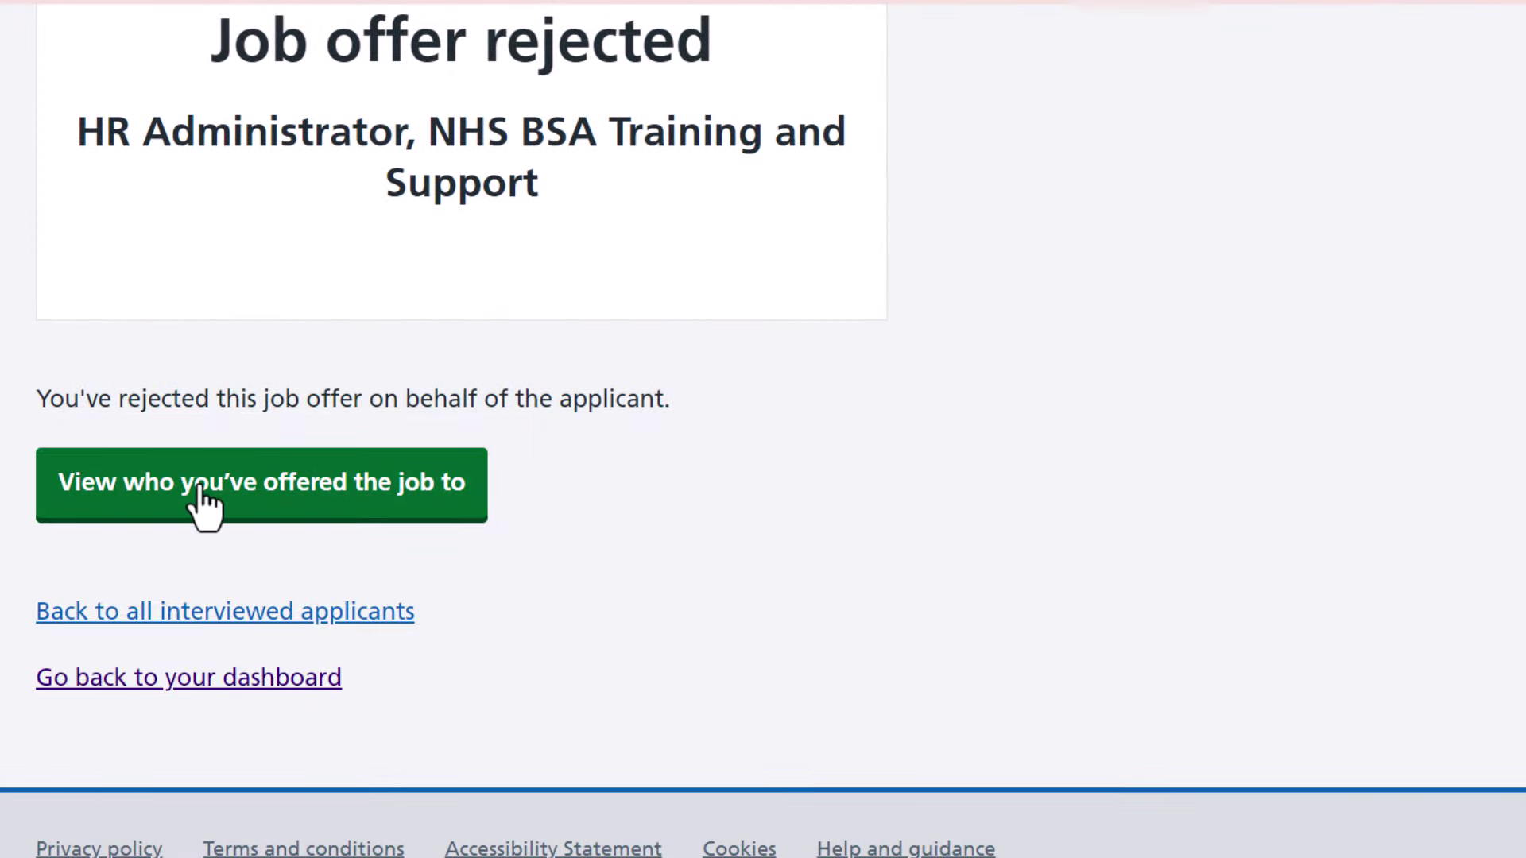
left_click(205, 505)
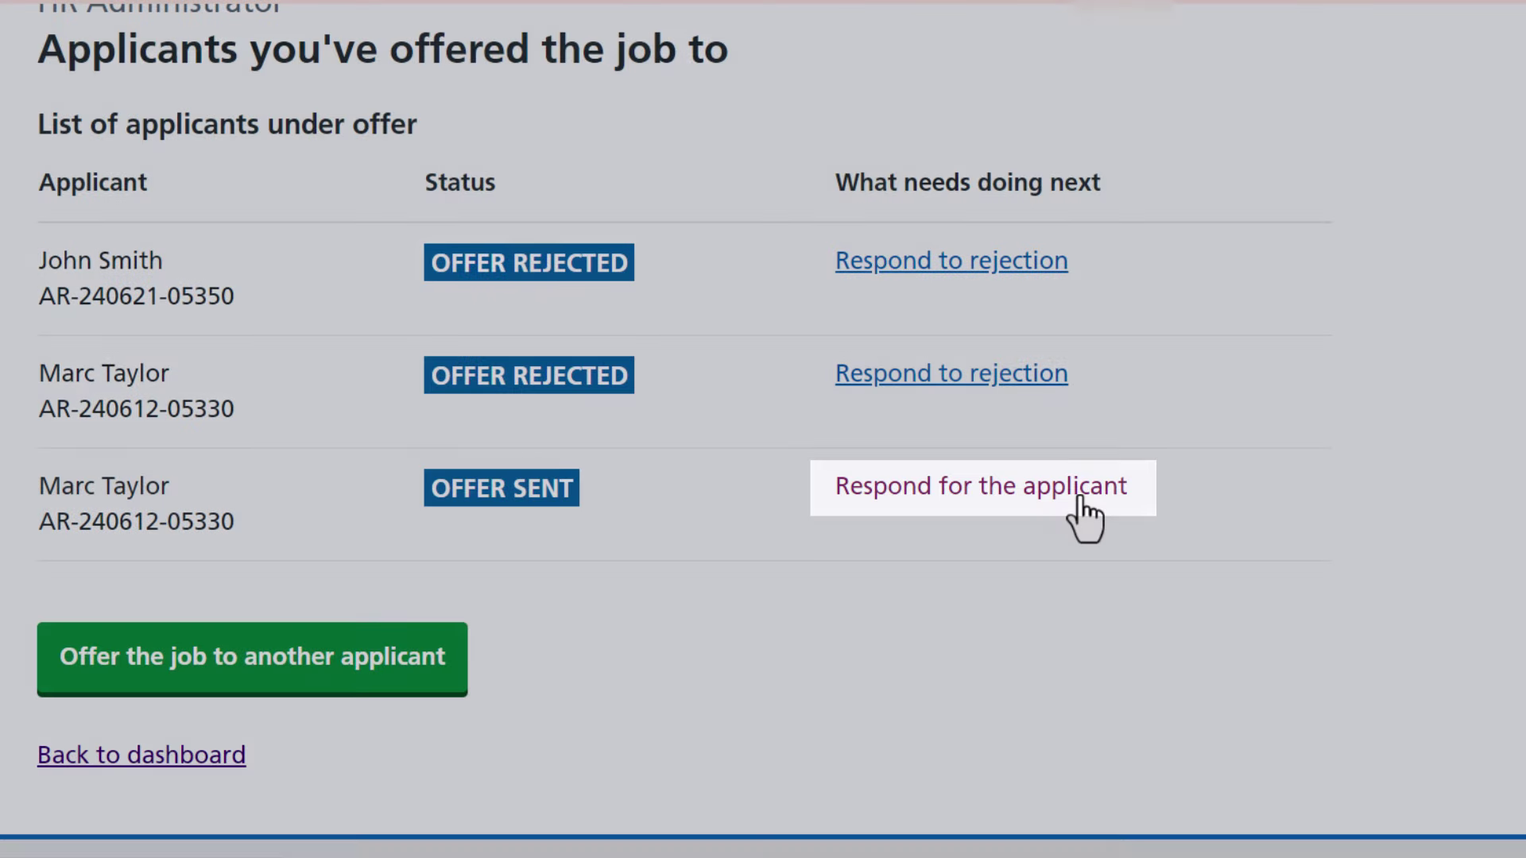
left_click(1078, 492)
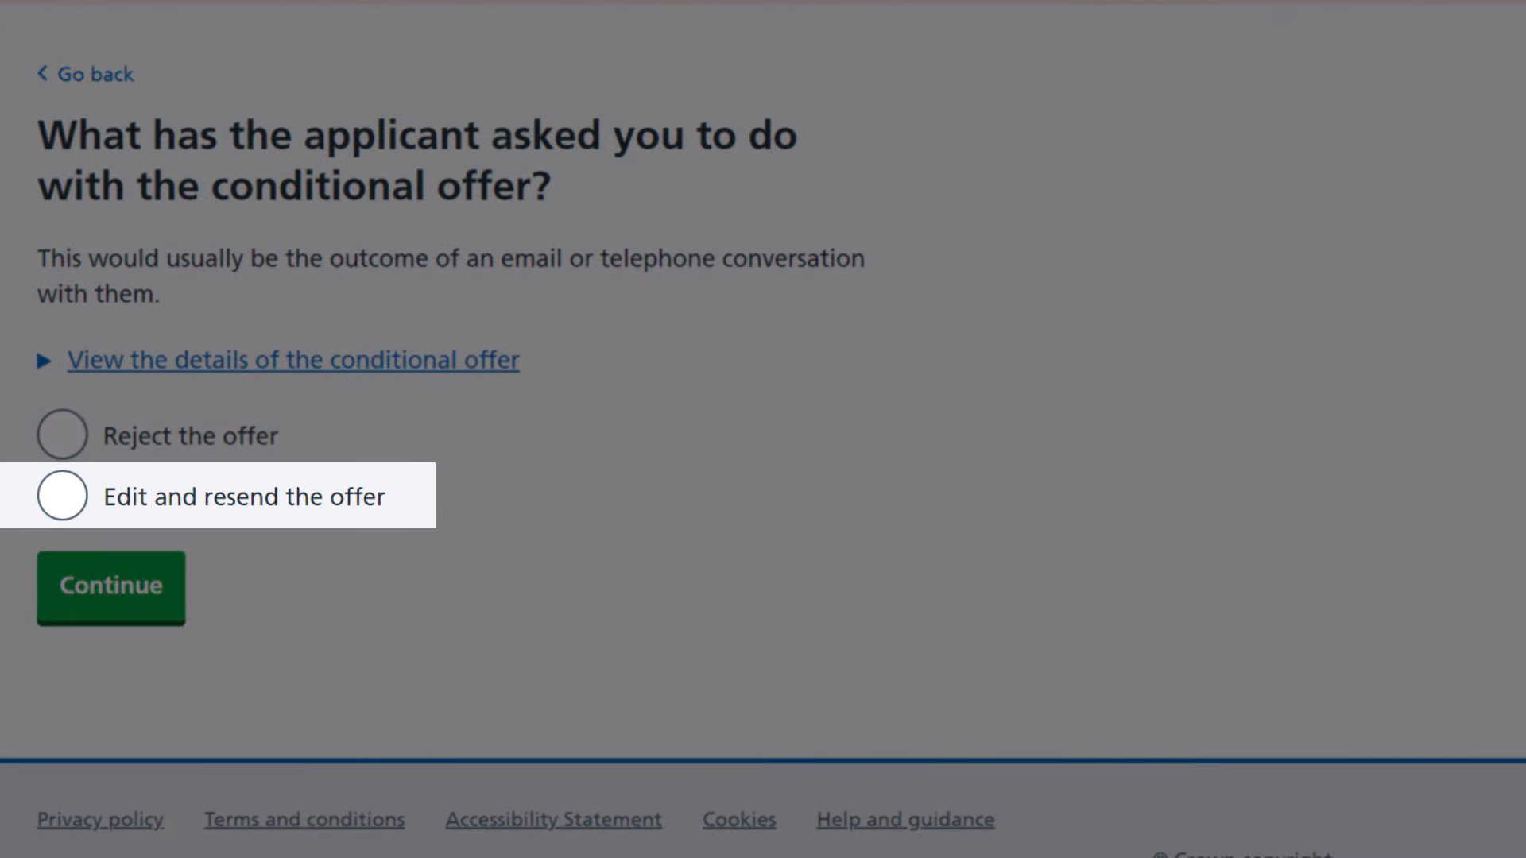
left_click(245, 497)
left_click(148, 626)
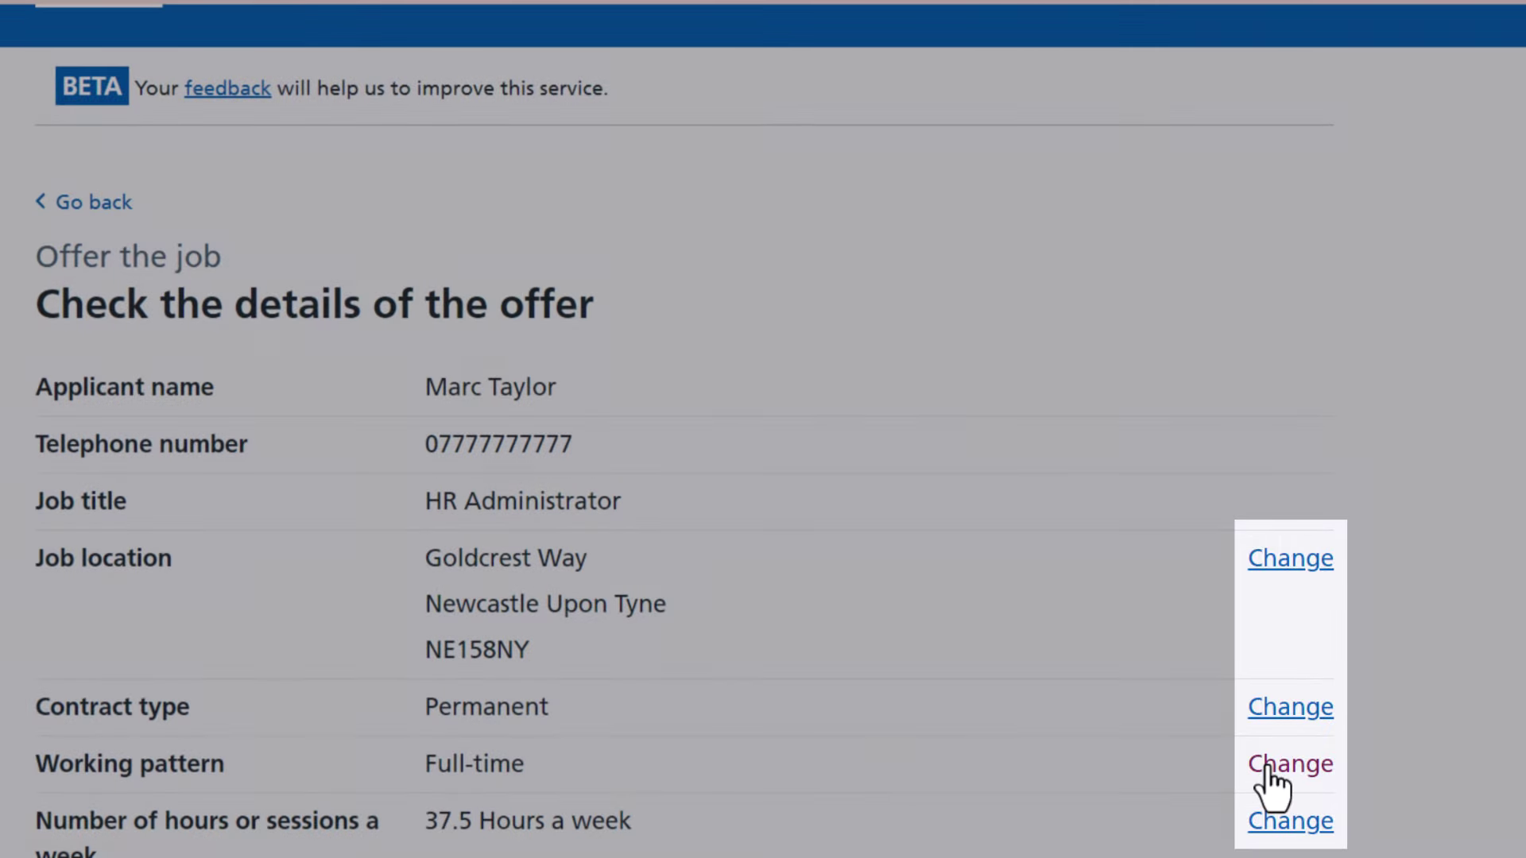
left_click(1274, 775)
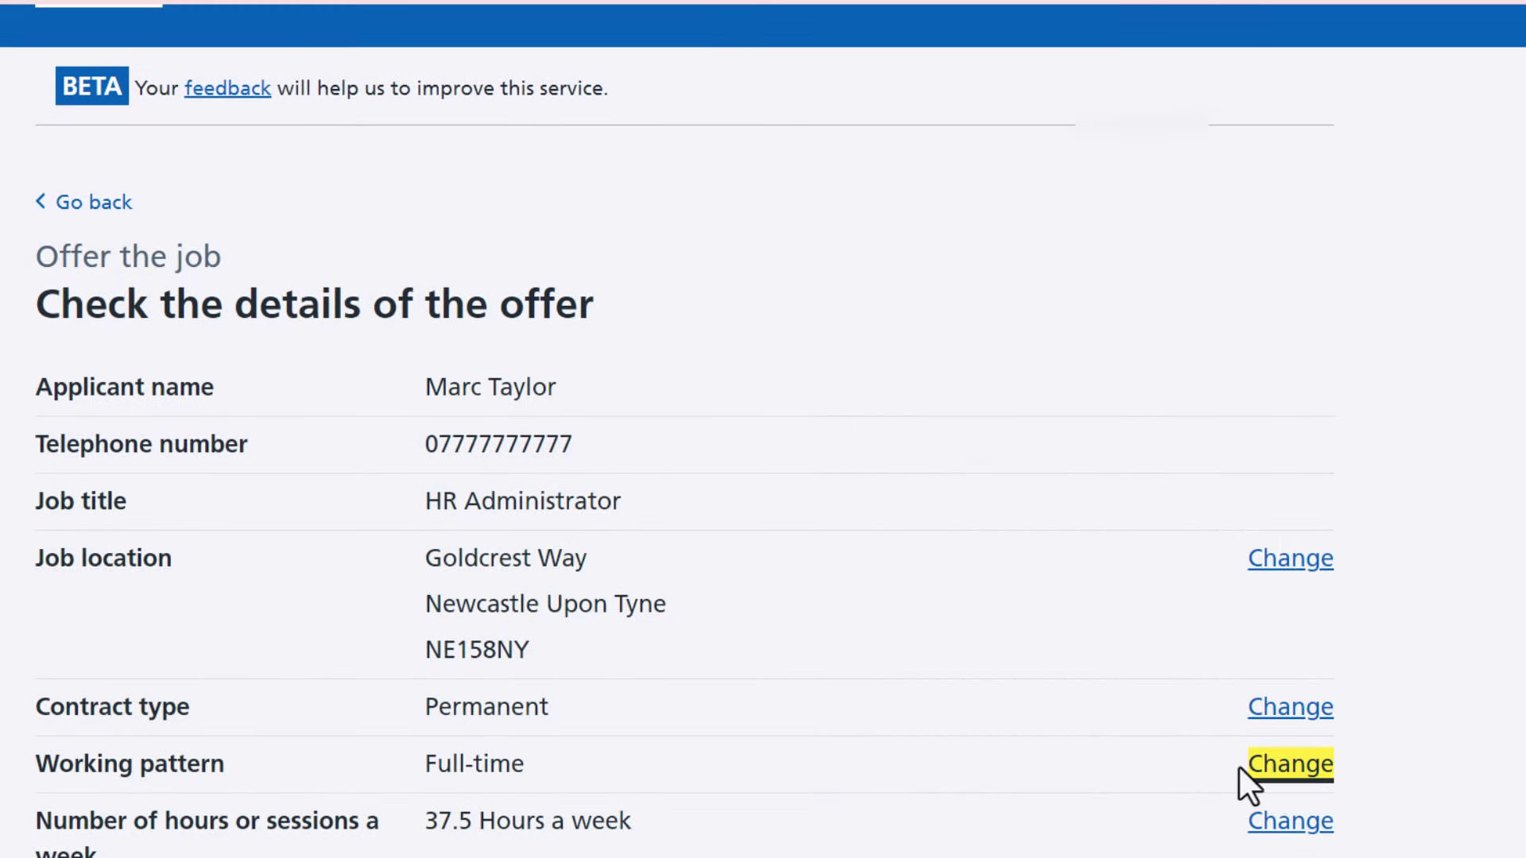
left_click(60, 632)
scroll(745, 492, "down", 3)
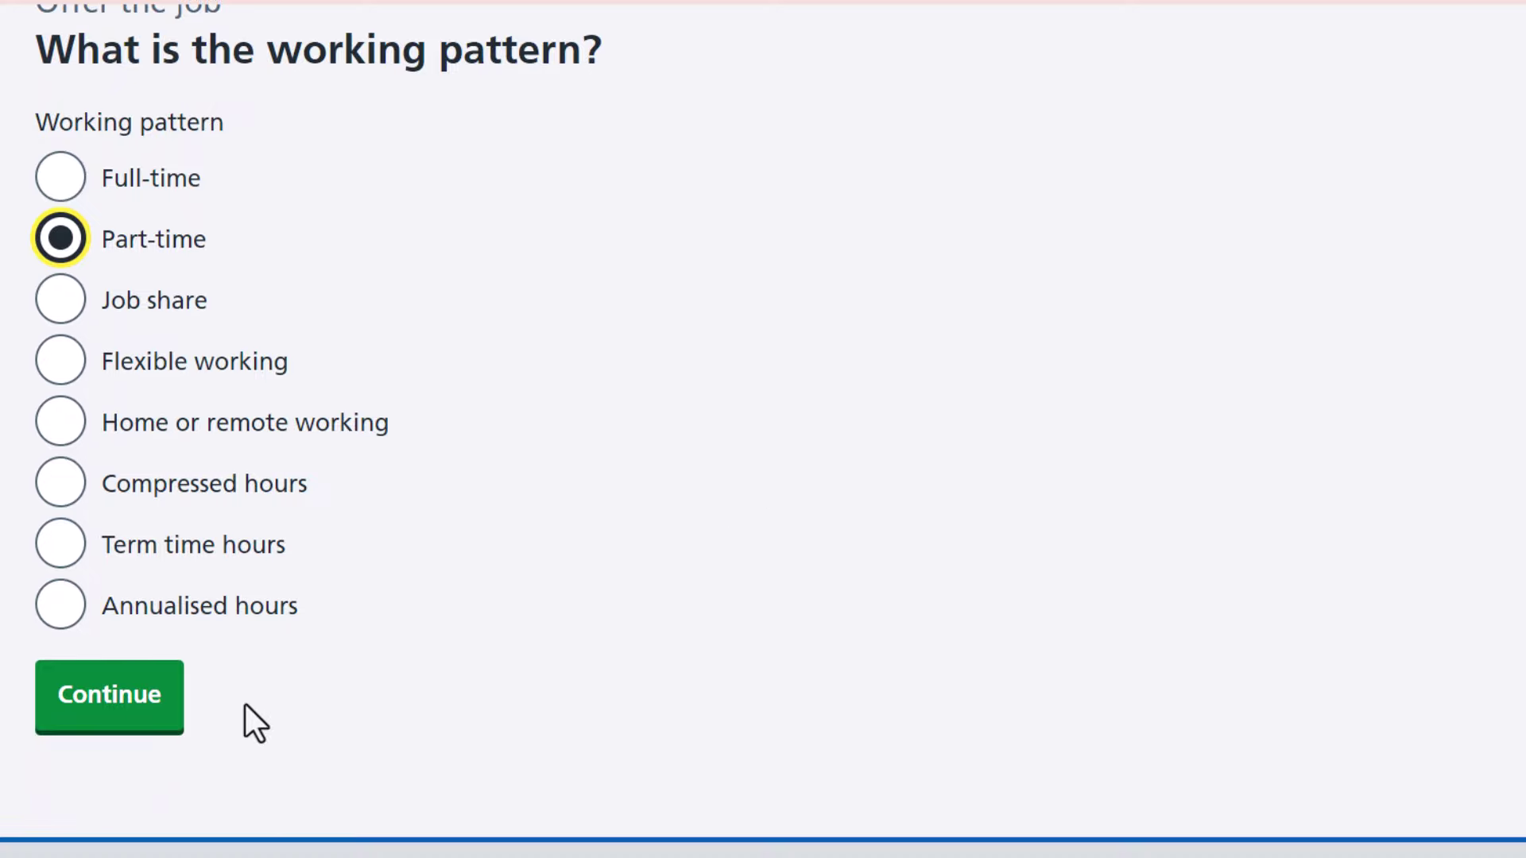
left_click(121, 751)
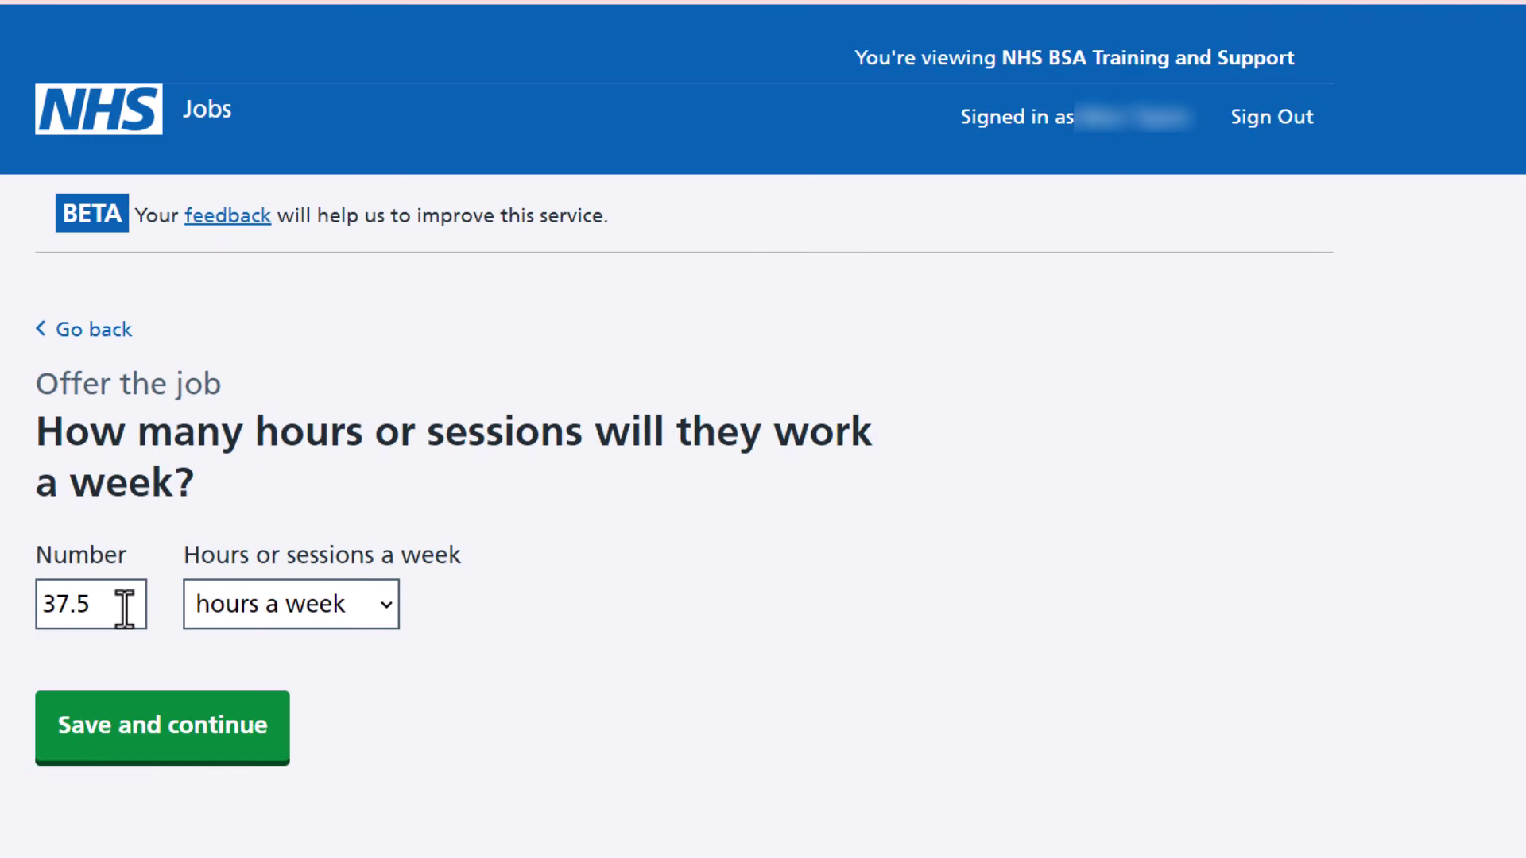
left_click_drag(123, 608, 42, 605)
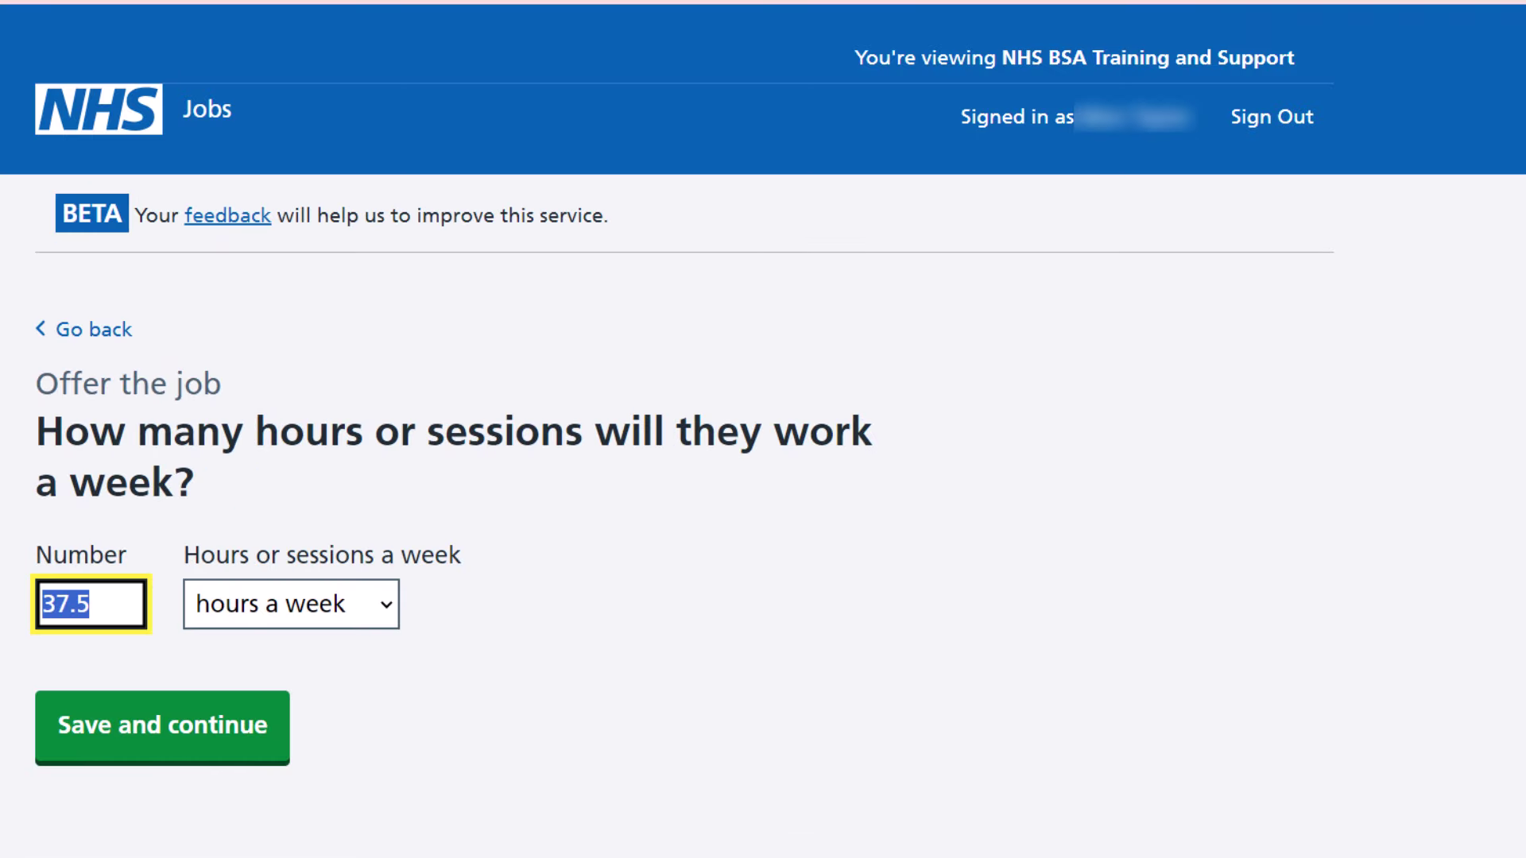
type("20")
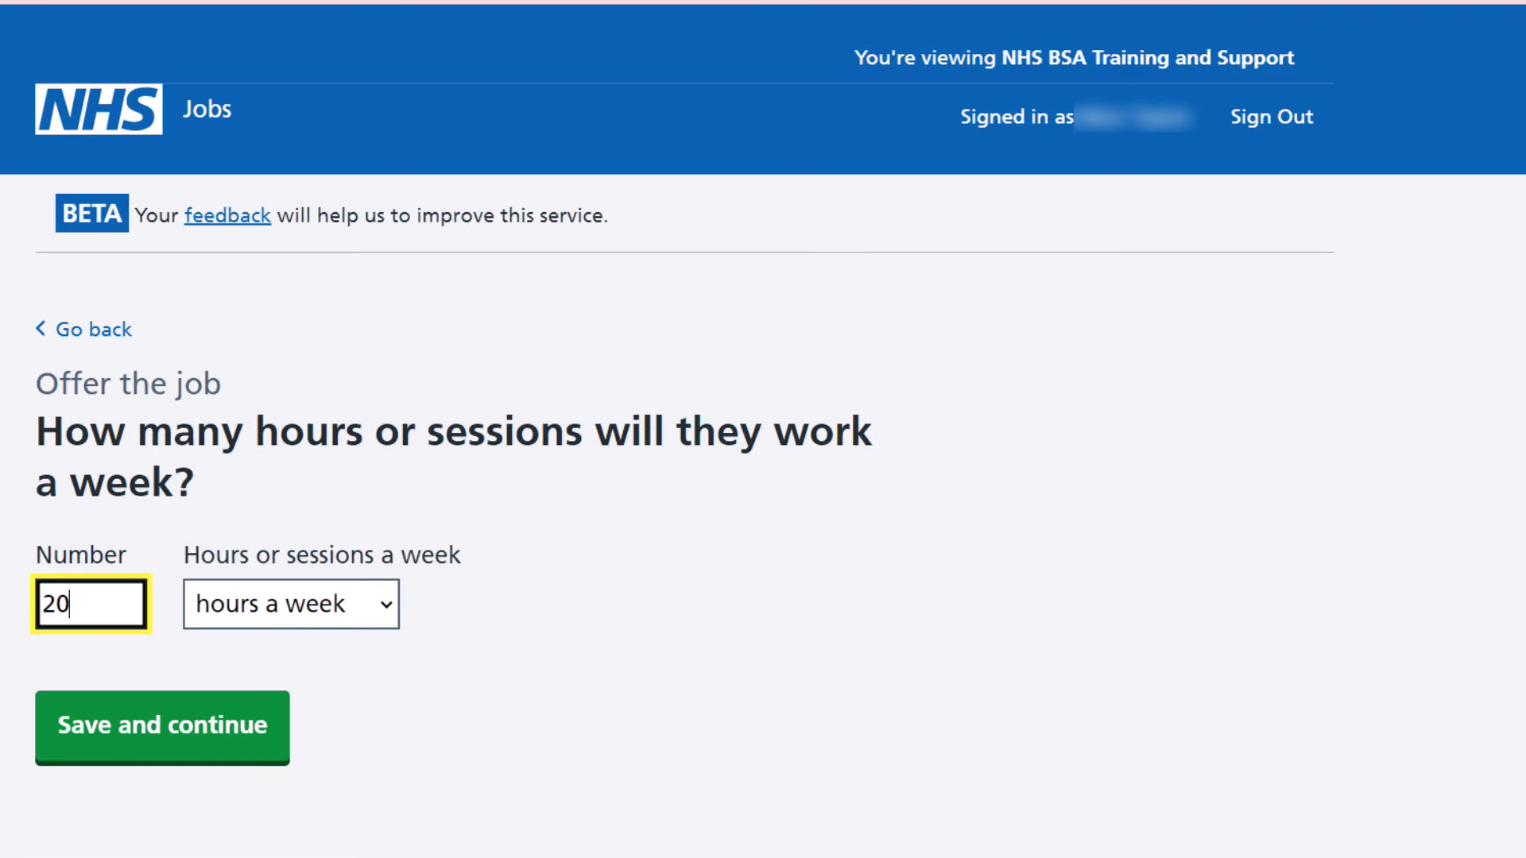
left_click(153, 753)
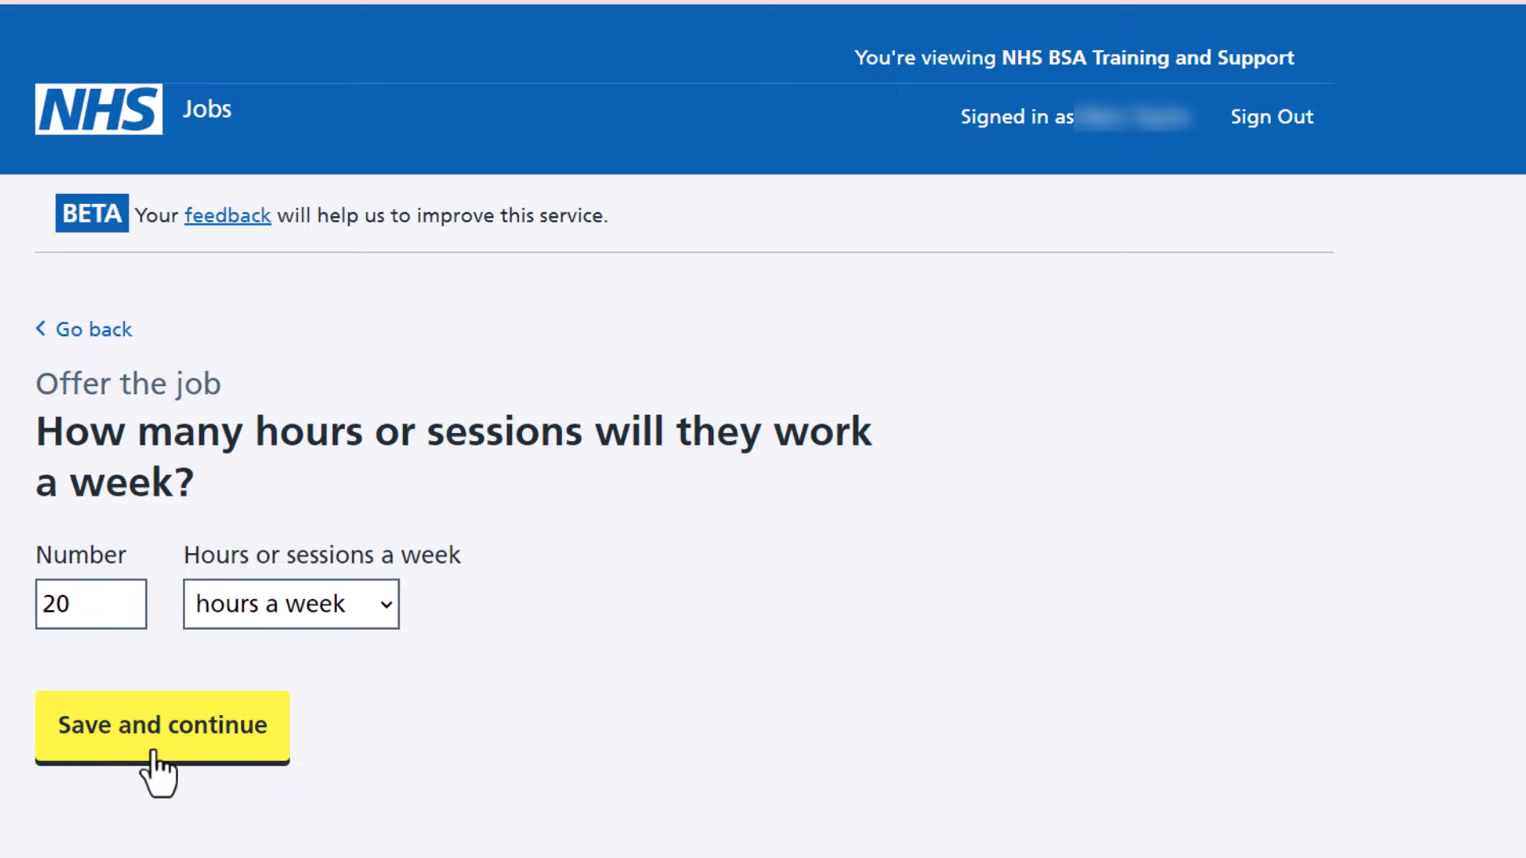
scroll(158, 774, "down", 3)
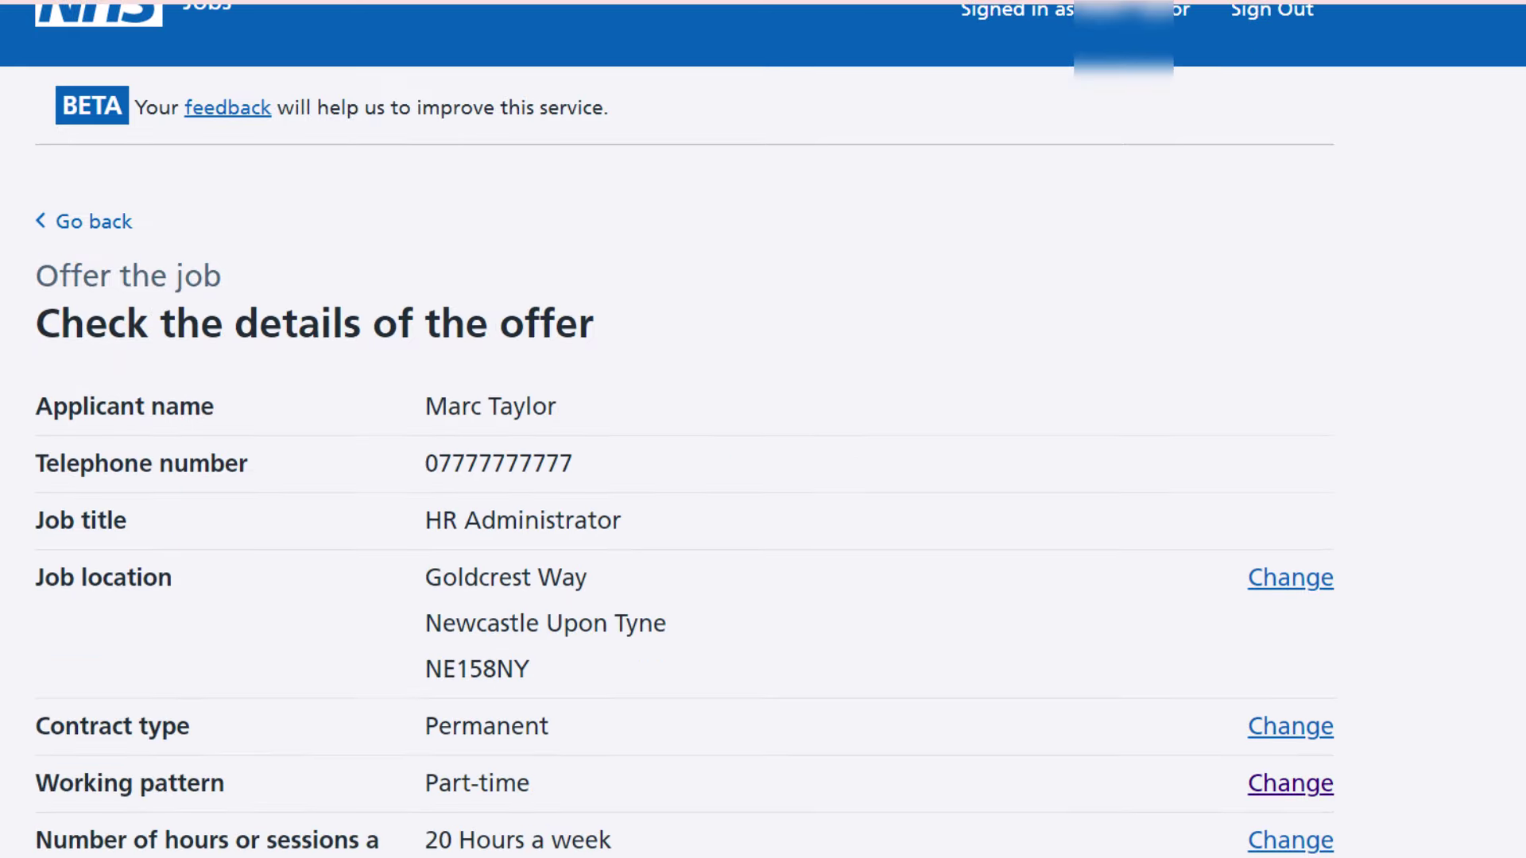
scroll(763, 436, "down", 2)
scroll(763, 435, "down", 3)
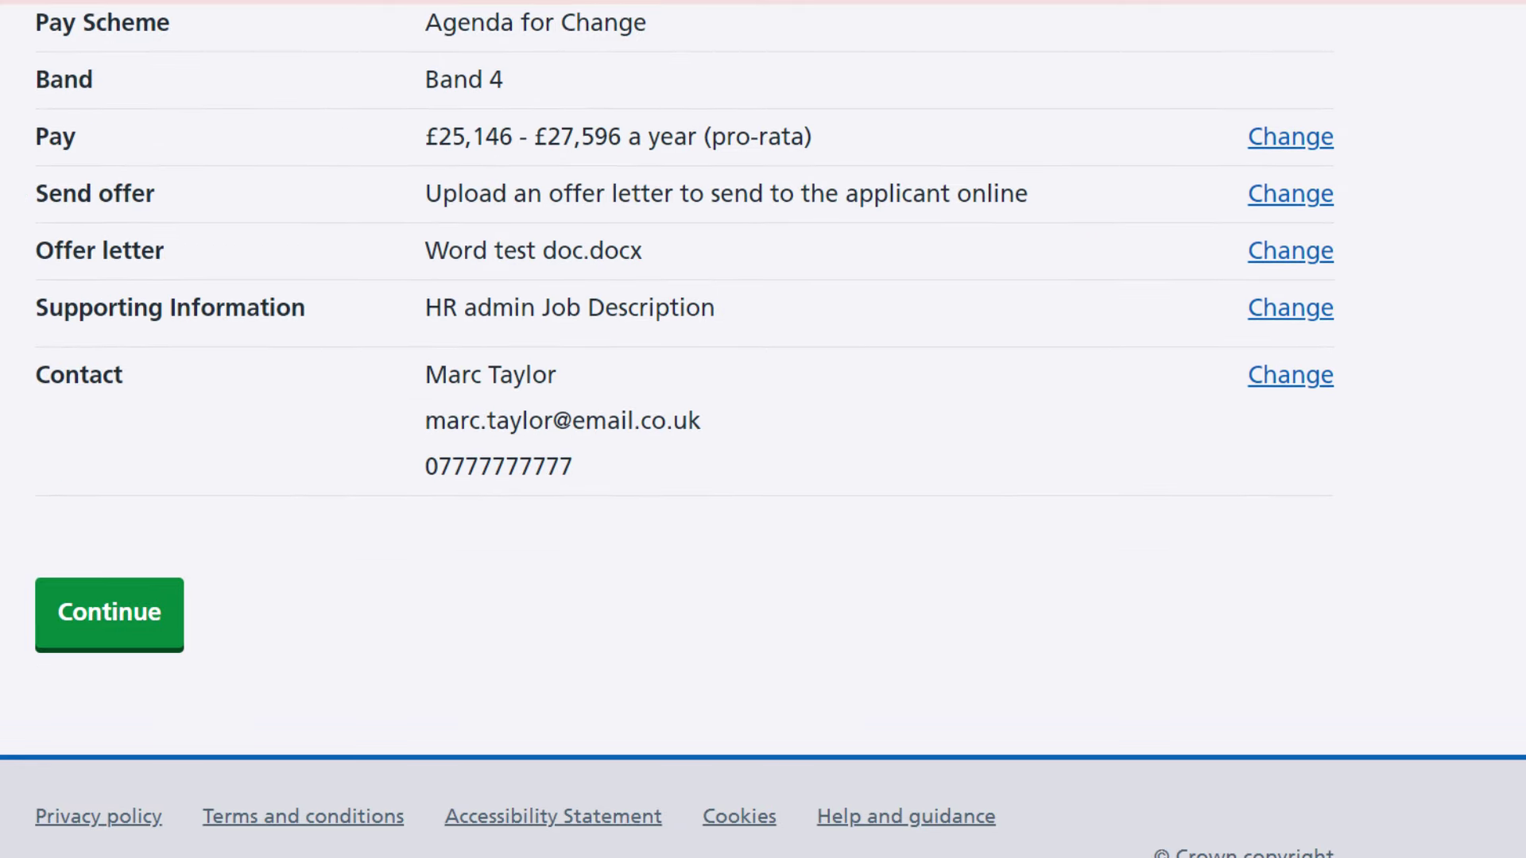
left_click(139, 626)
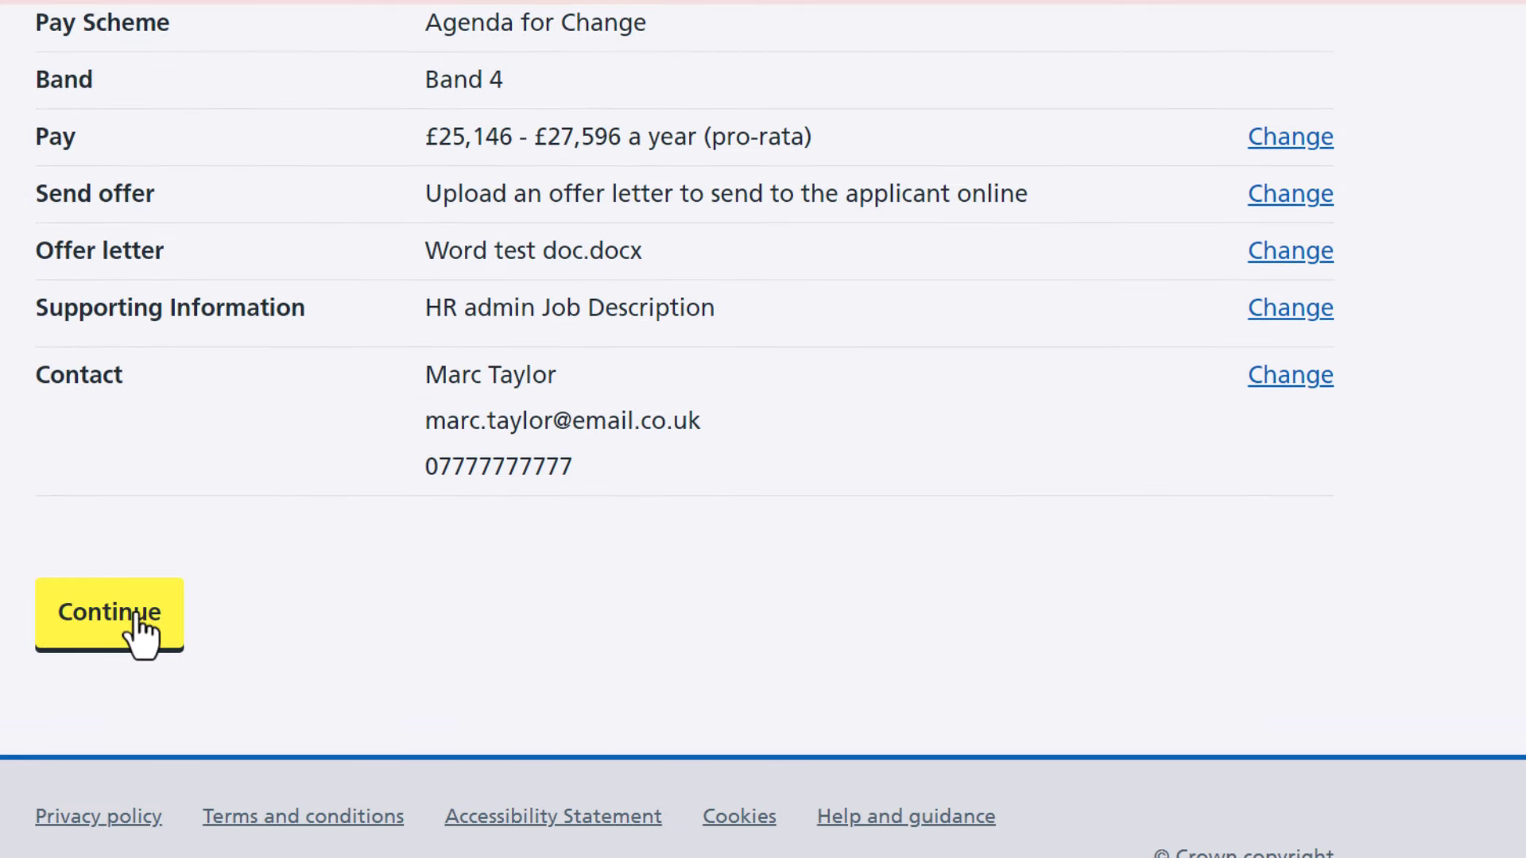
scroll(143, 630, "down", 2)
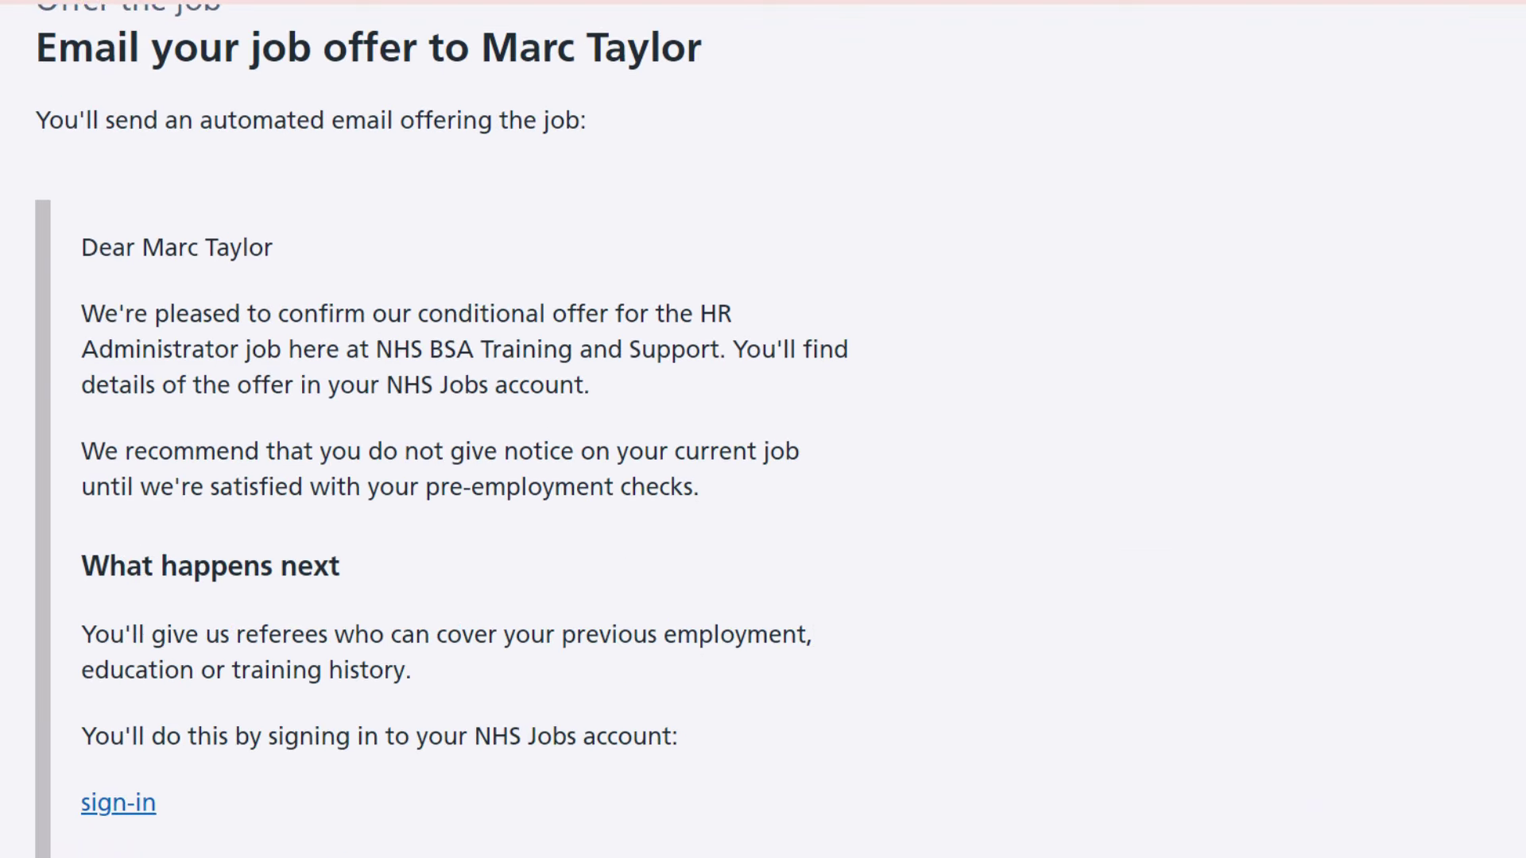
scroll(763, 429, "down", 1)
scroll(764, 429, "down", 2)
scroll(763, 430, "down", 2)
scroll(763, 429, "down", 1)
left_click(198, 754)
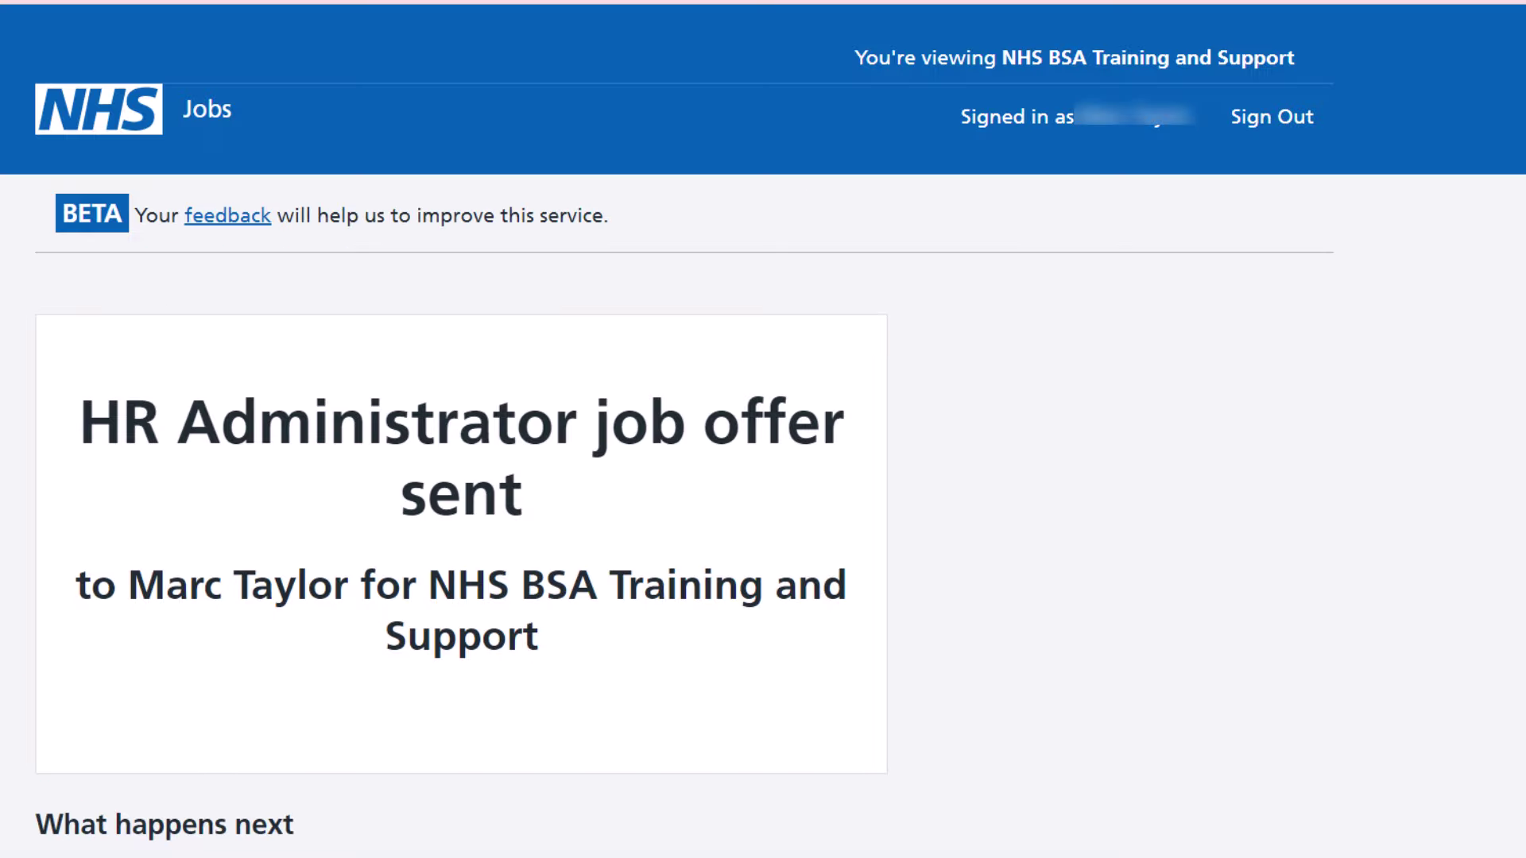
scroll(199, 757, "down", 2)
scroll(199, 756, "down", 2)
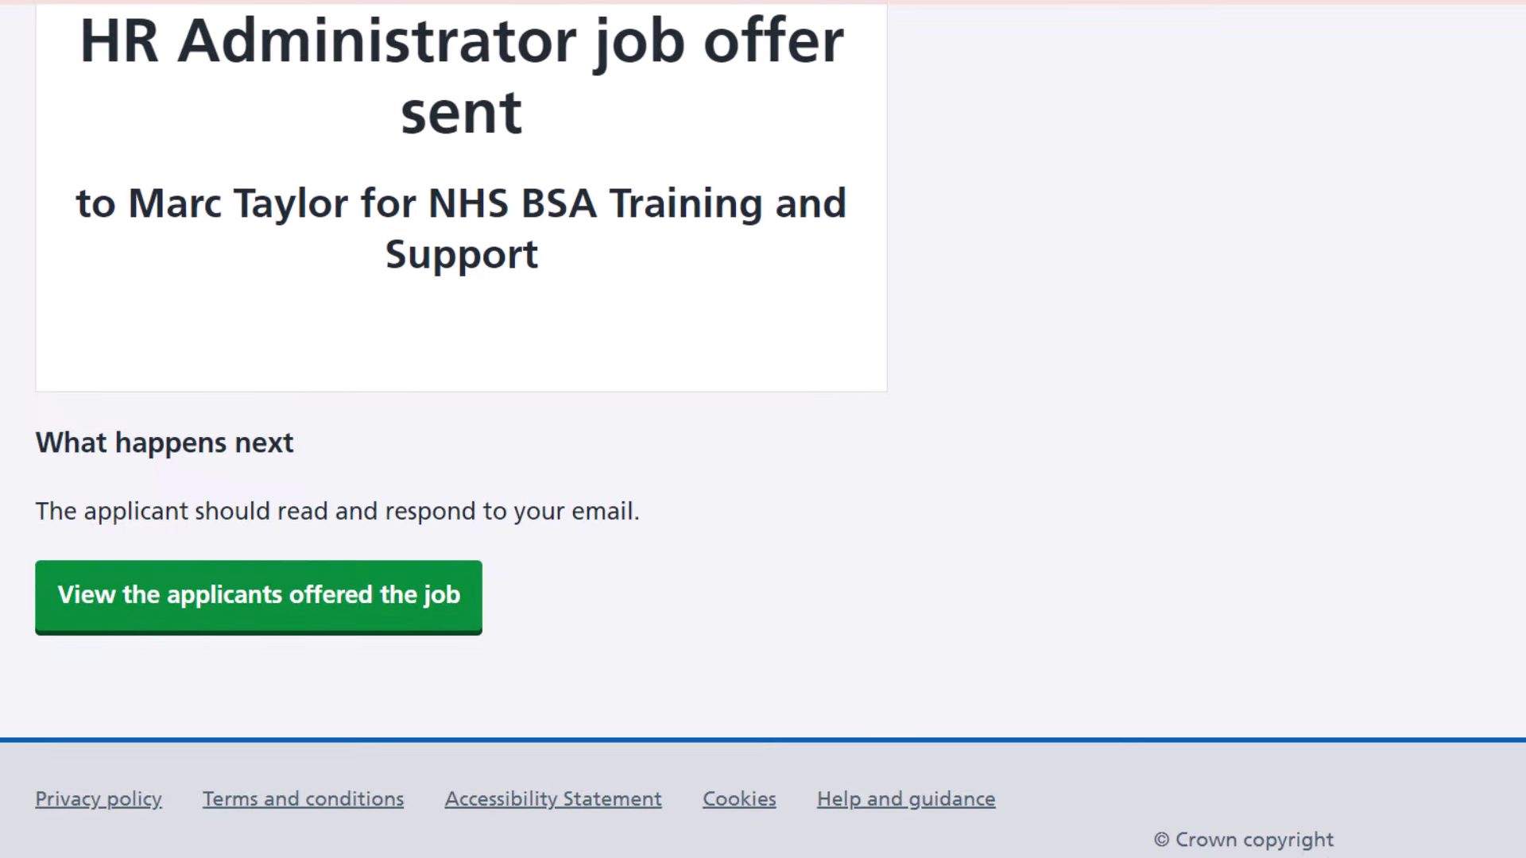
left_click(213, 642)
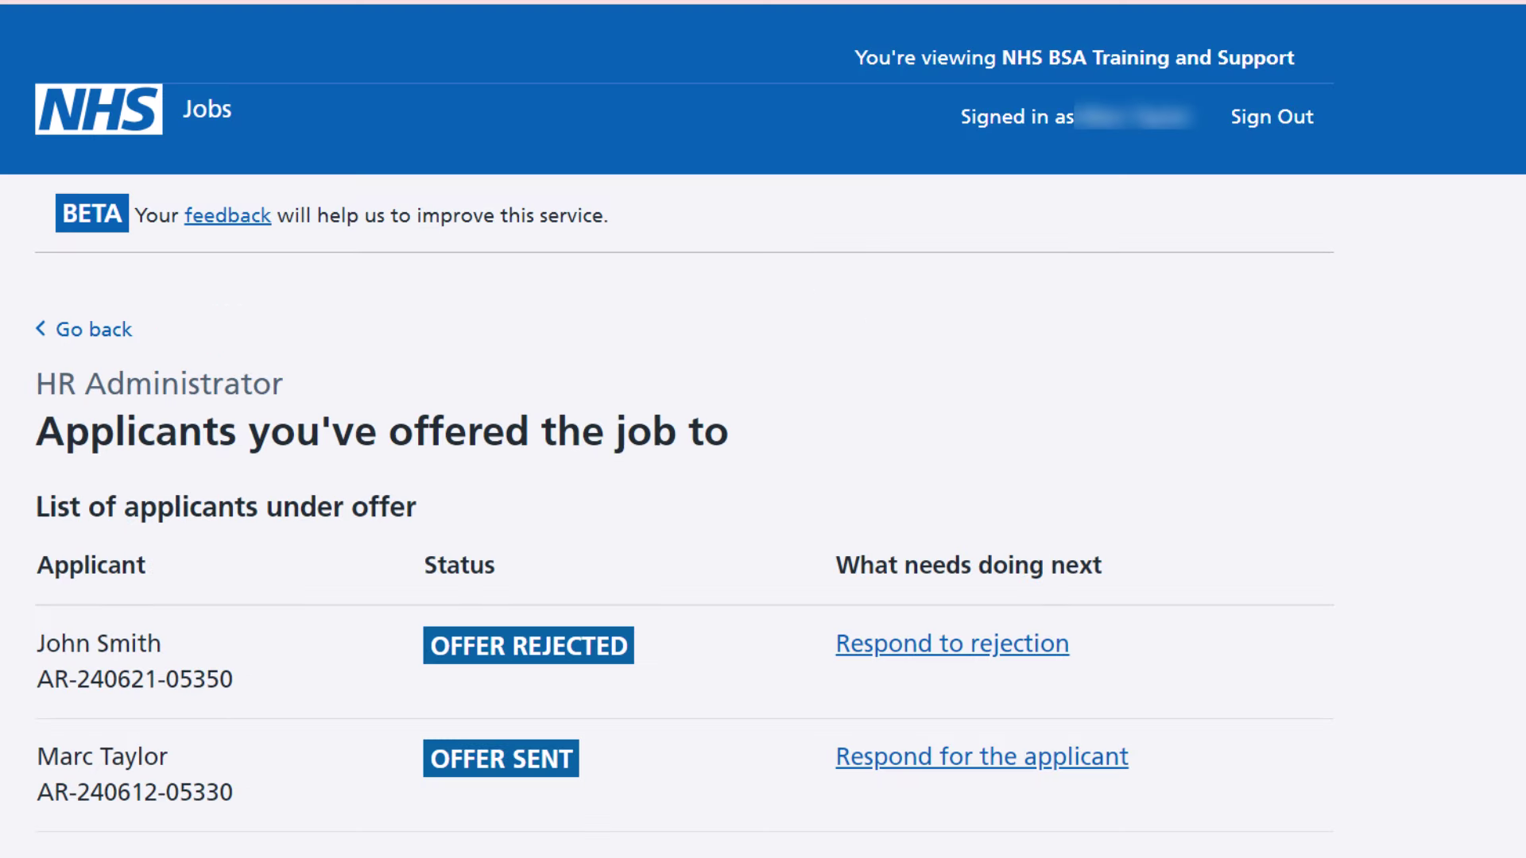
scroll(763, 430, "down", 1)
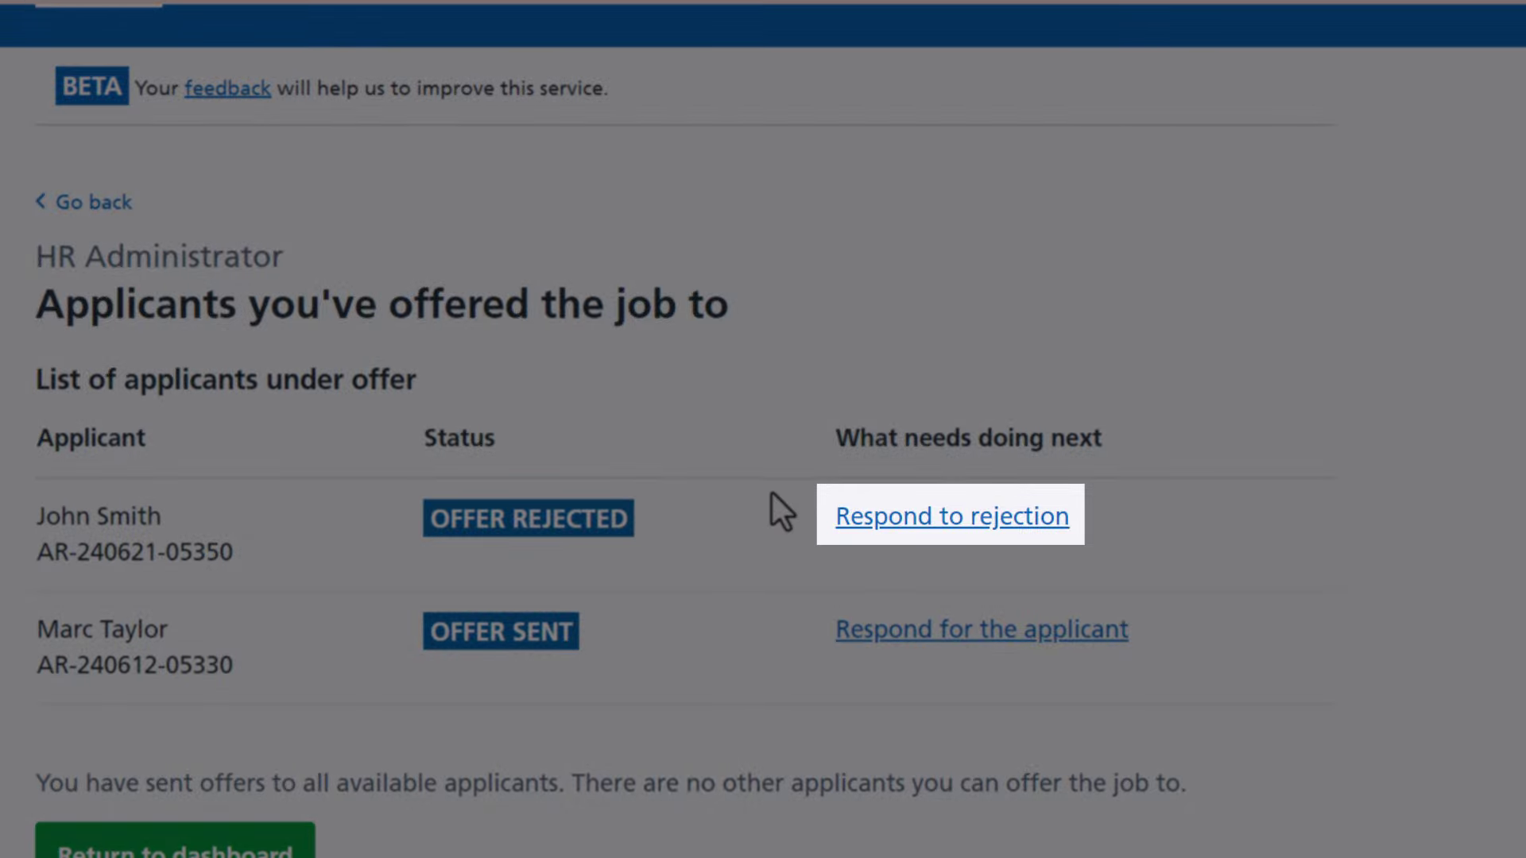
Review John Smith's rejection reason and choose to make changes and resend the offer
left_click(913, 521)
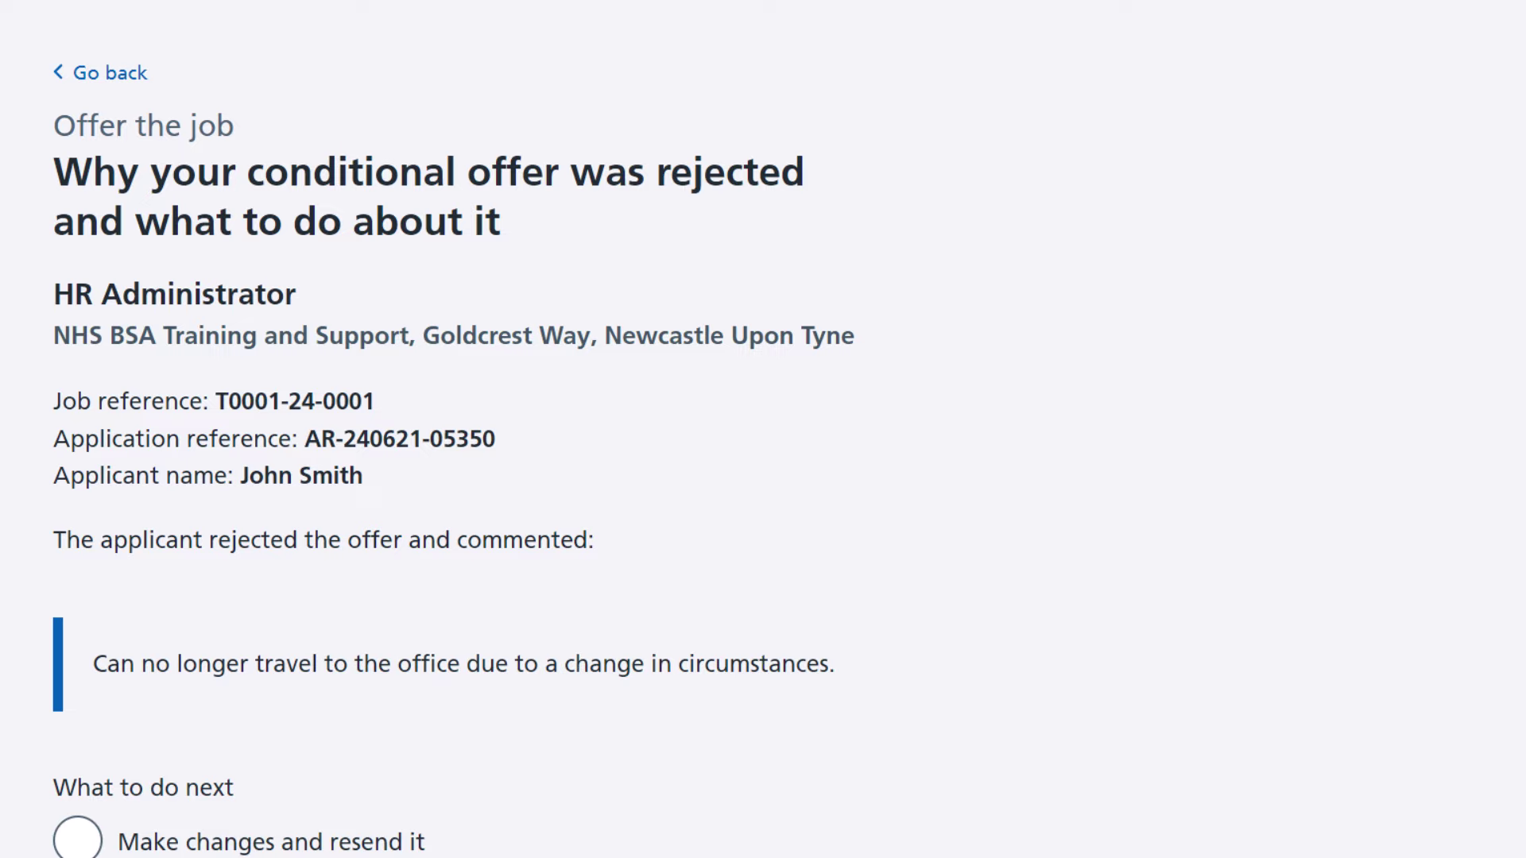
scroll(454, 430, "down", 1)
scroll(454, 430, "down", 1)
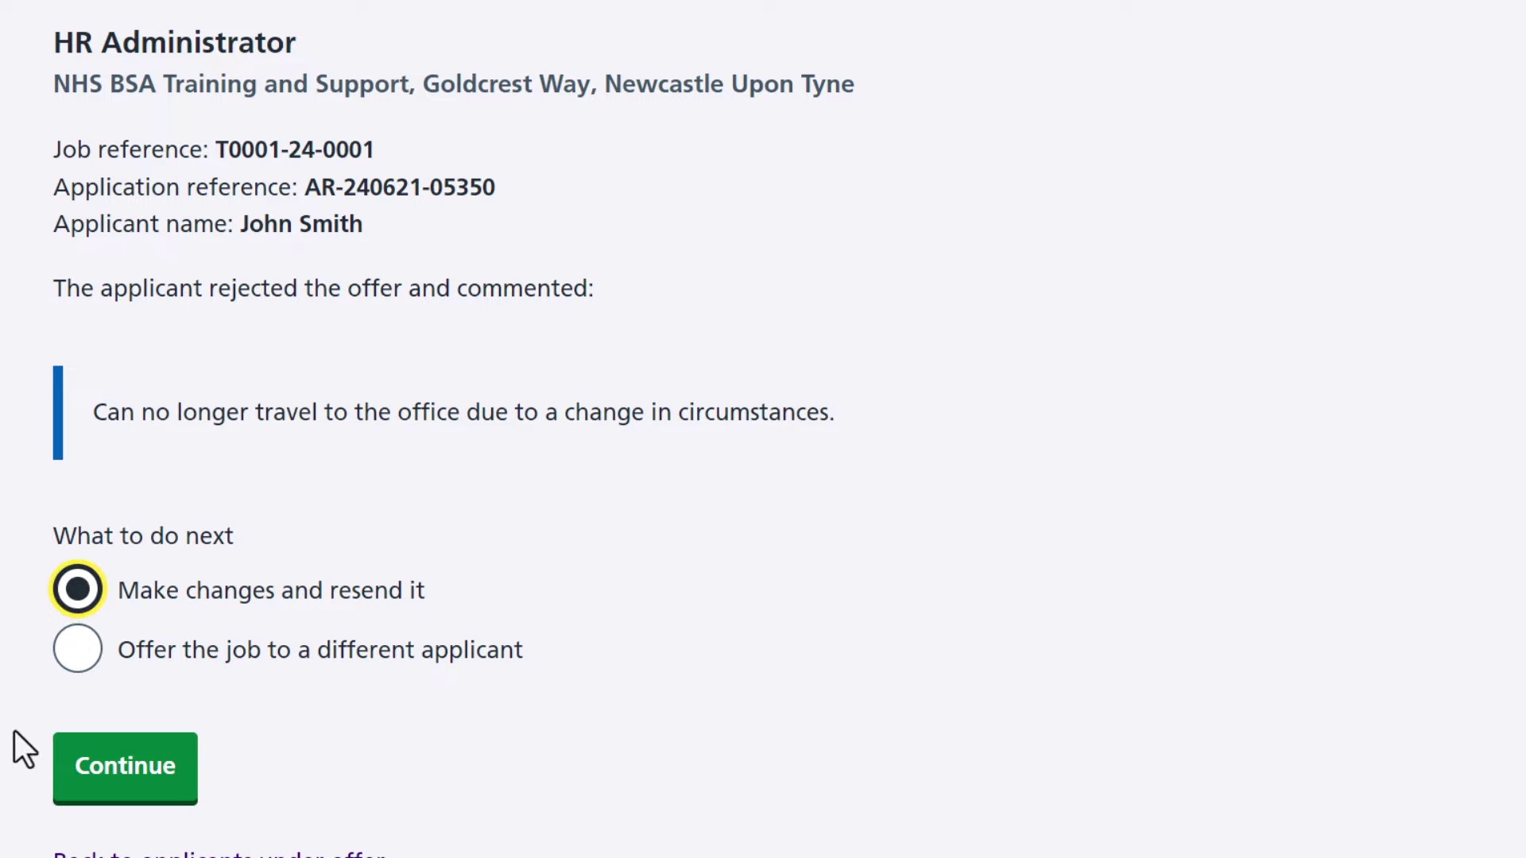
left_click(126, 770)
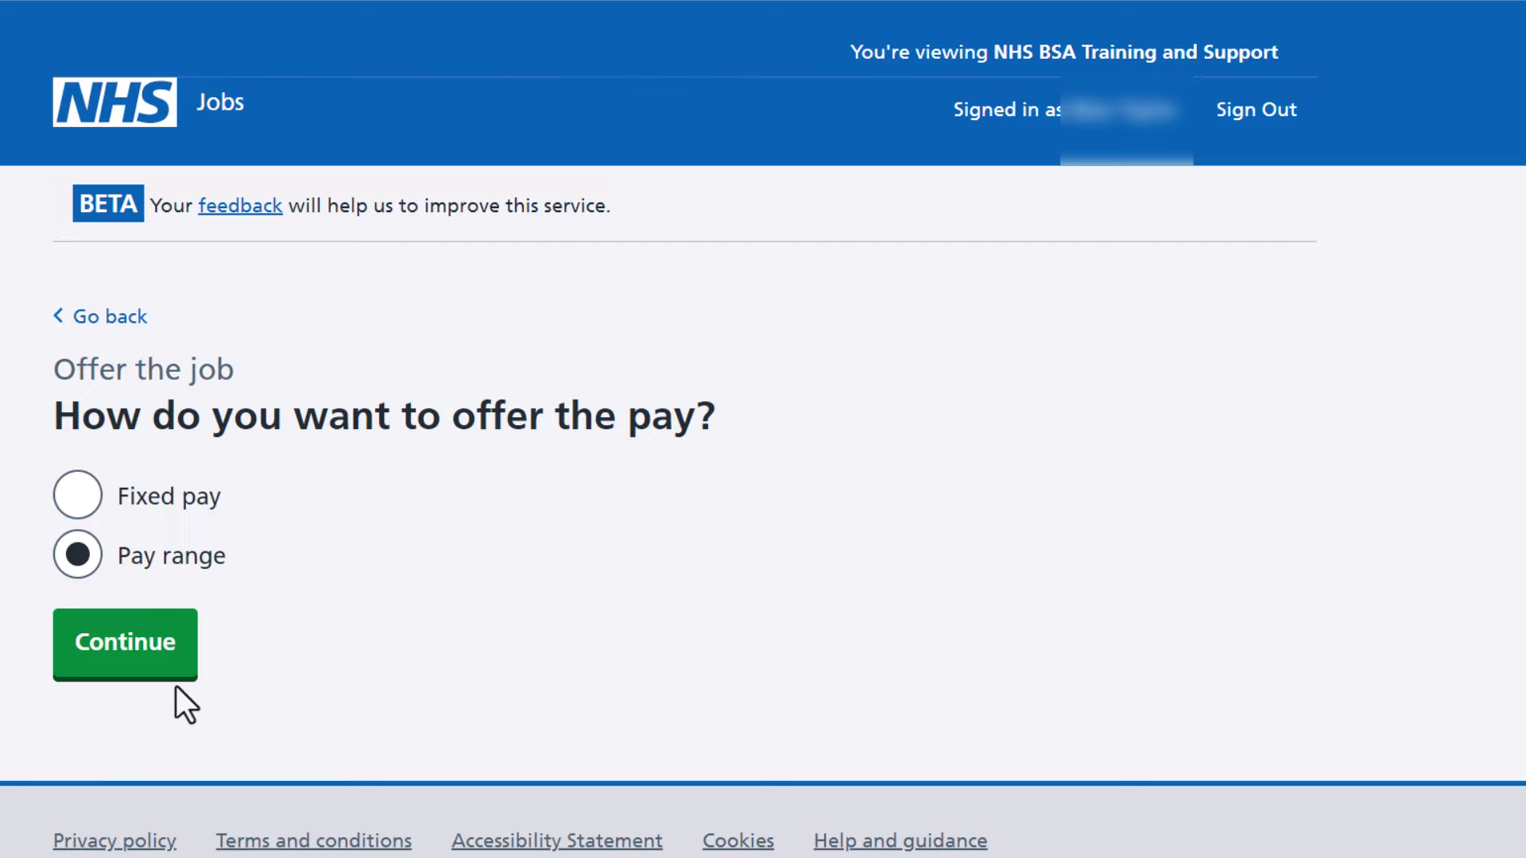
Keep pay as a range and save it as £25,146–£27,596 a year
left_click(155, 681)
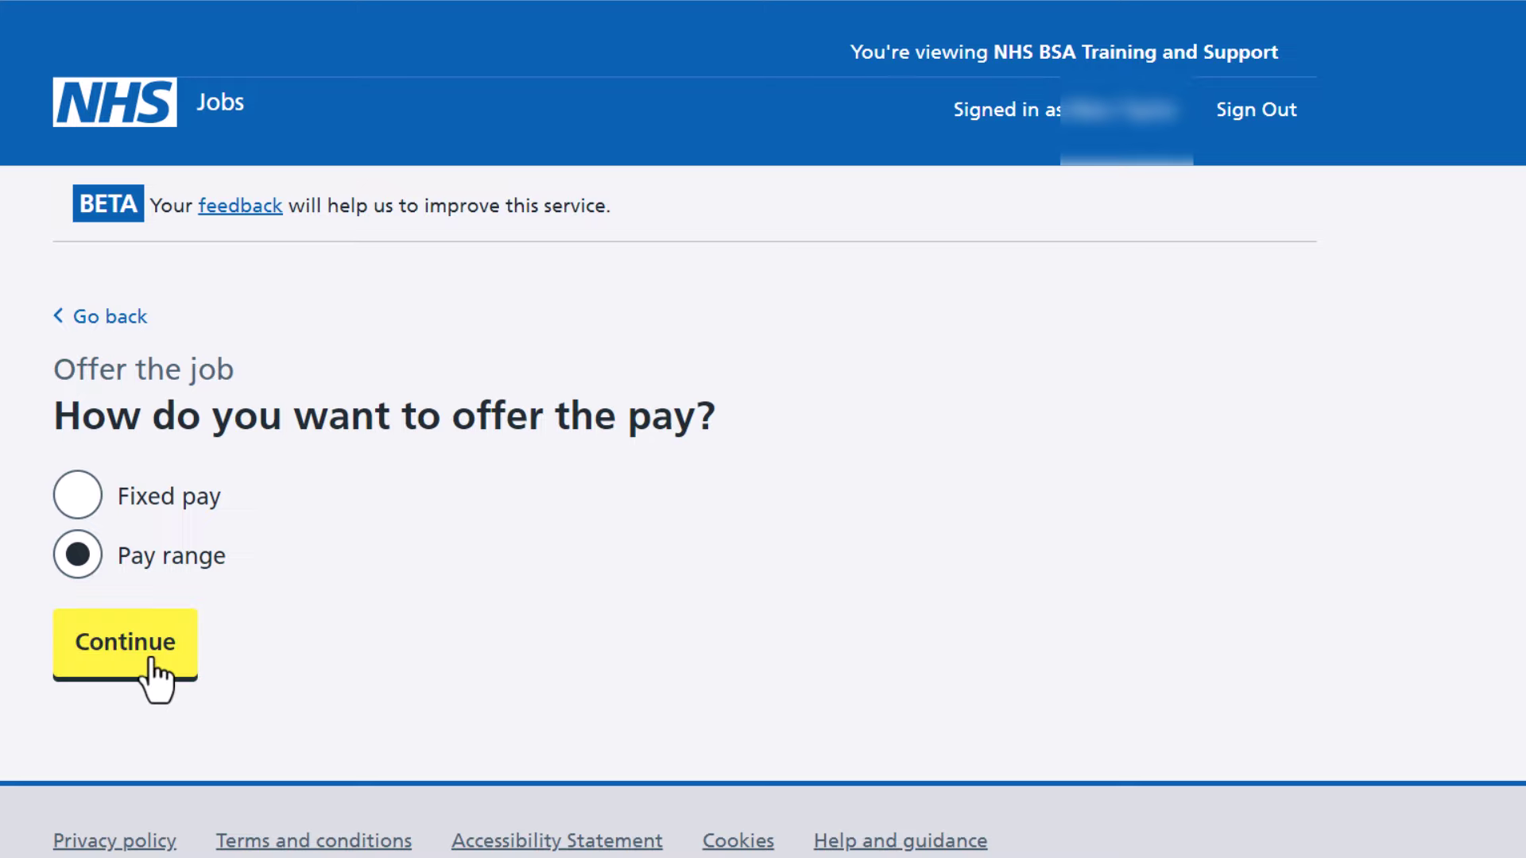
scroll(156, 668, "down", 3)
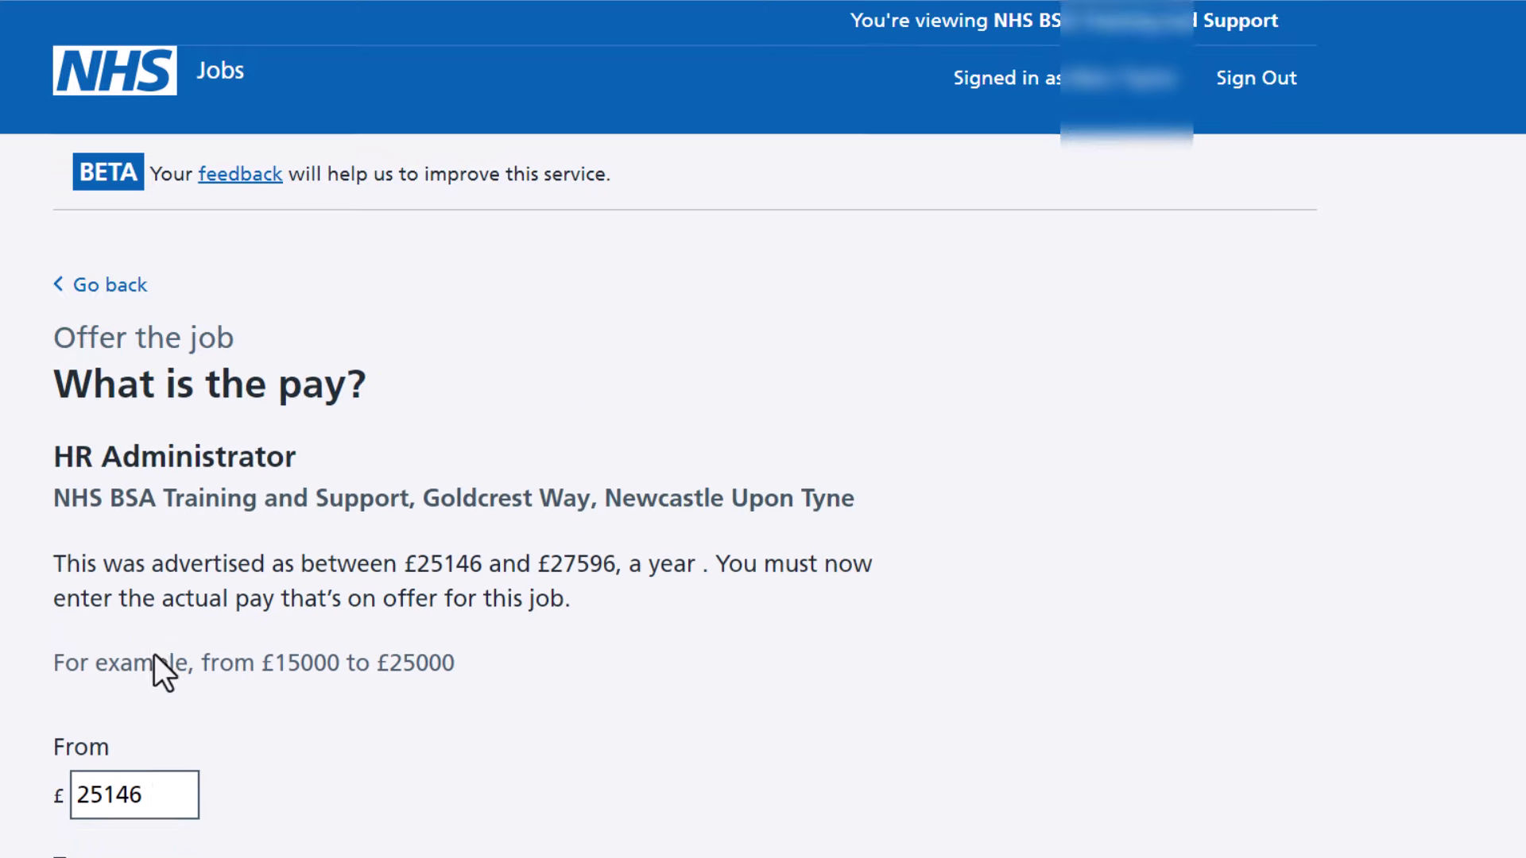
left_click_drag(171, 436, 24, 459)
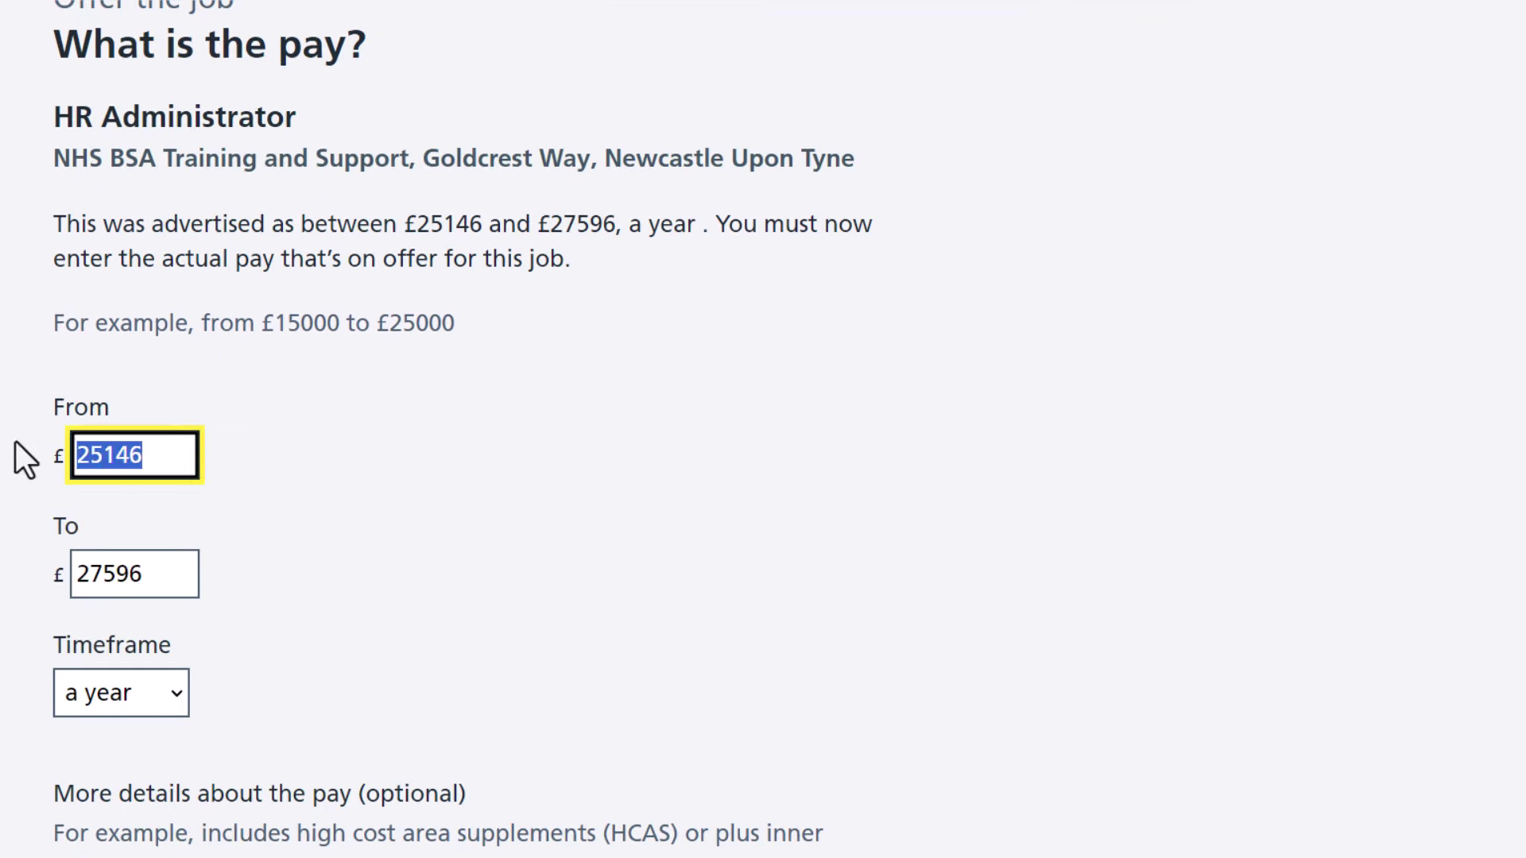
type("2")
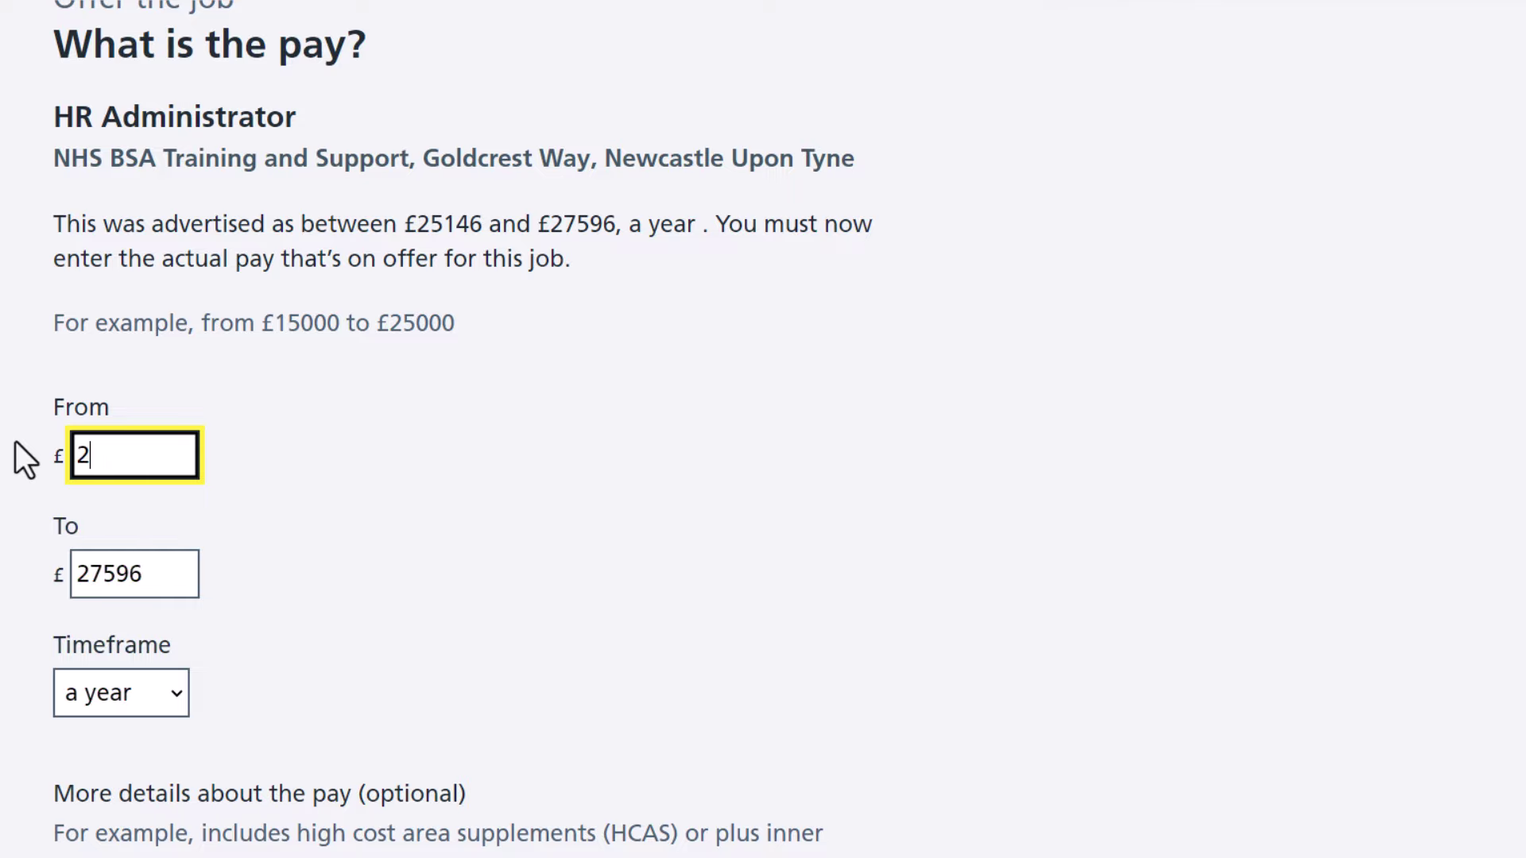
type("625")
scroll(24, 458, "down", 4)
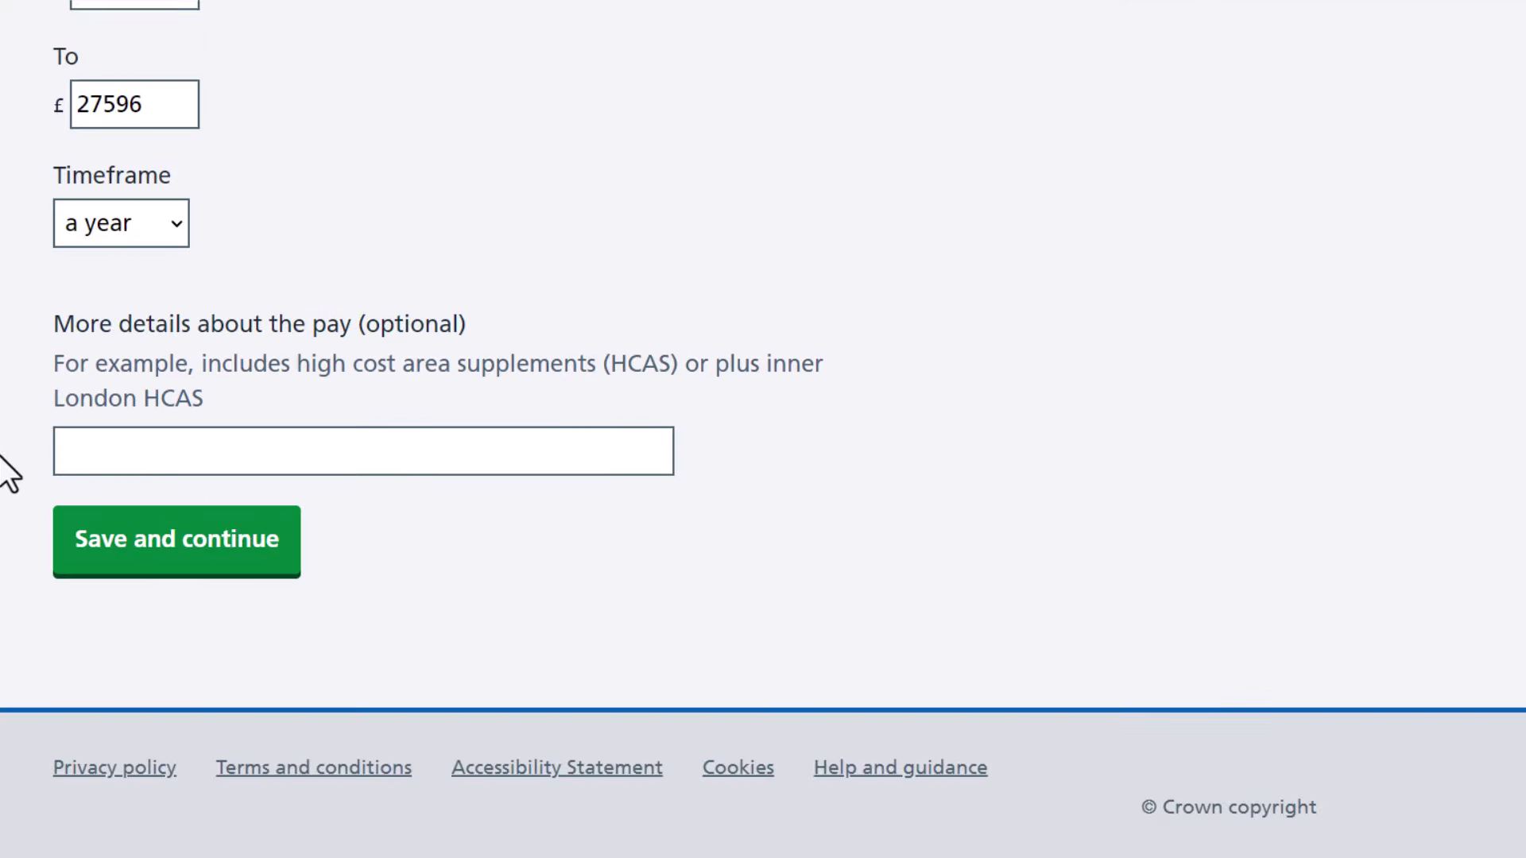
left_click(177, 547)
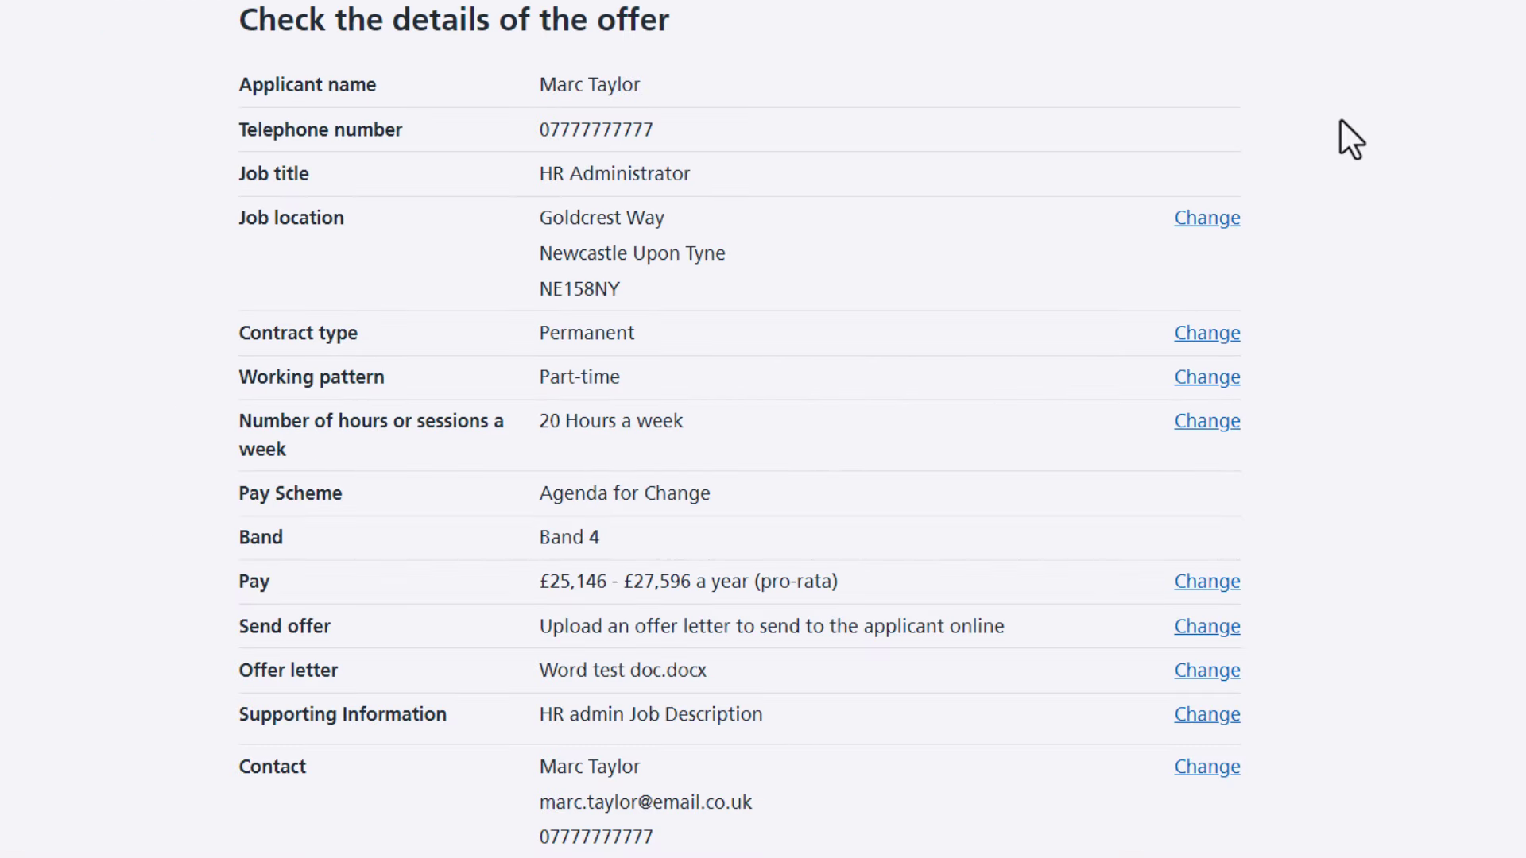
scroll(1340, 118, "down", 3)
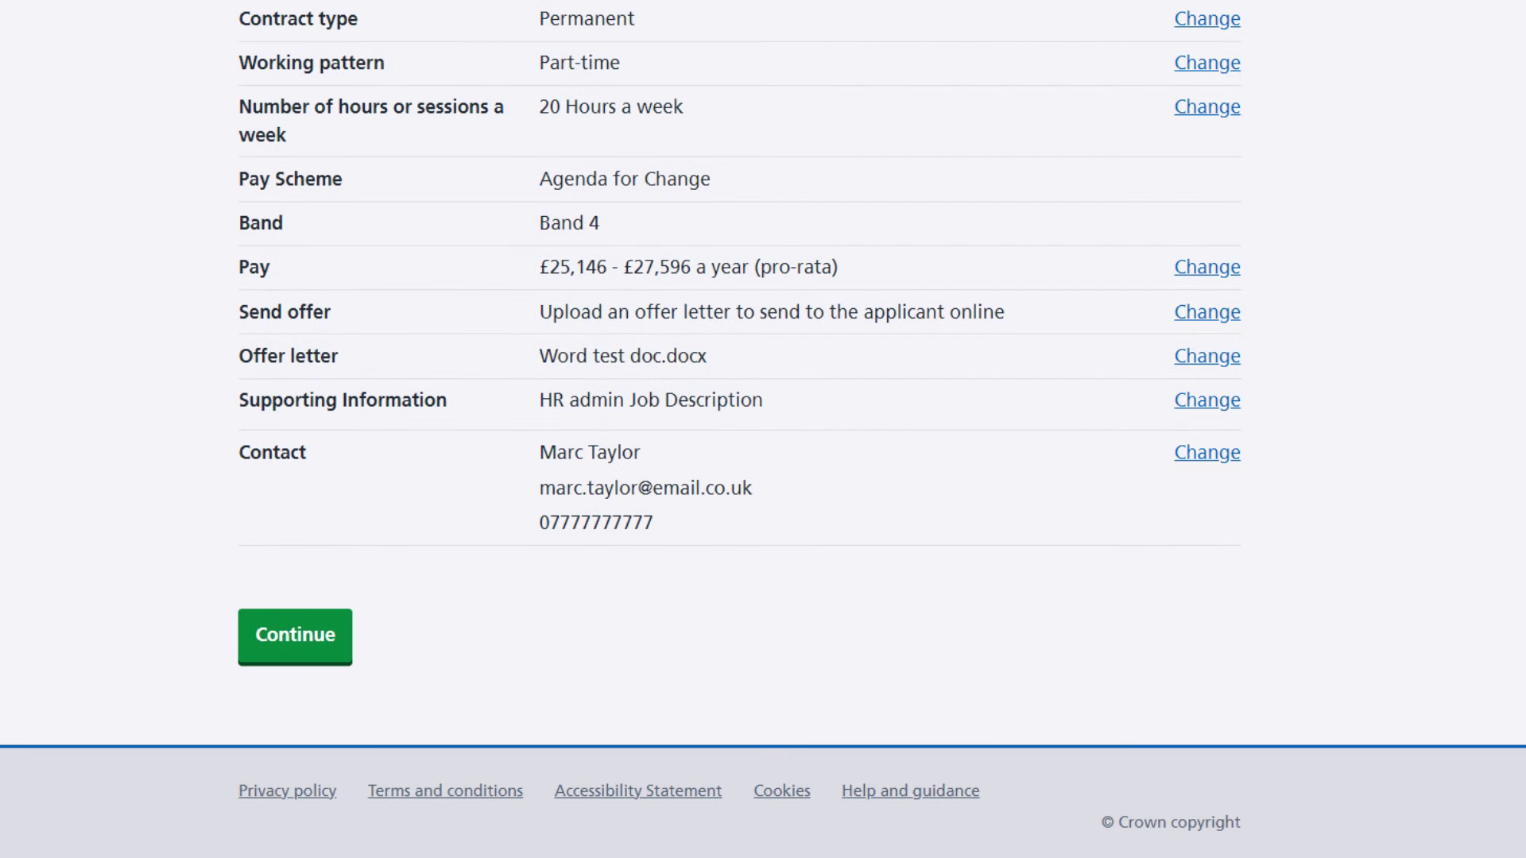
Accept the checked offer details and send the revised offer to the applicant
left_click(340, 658)
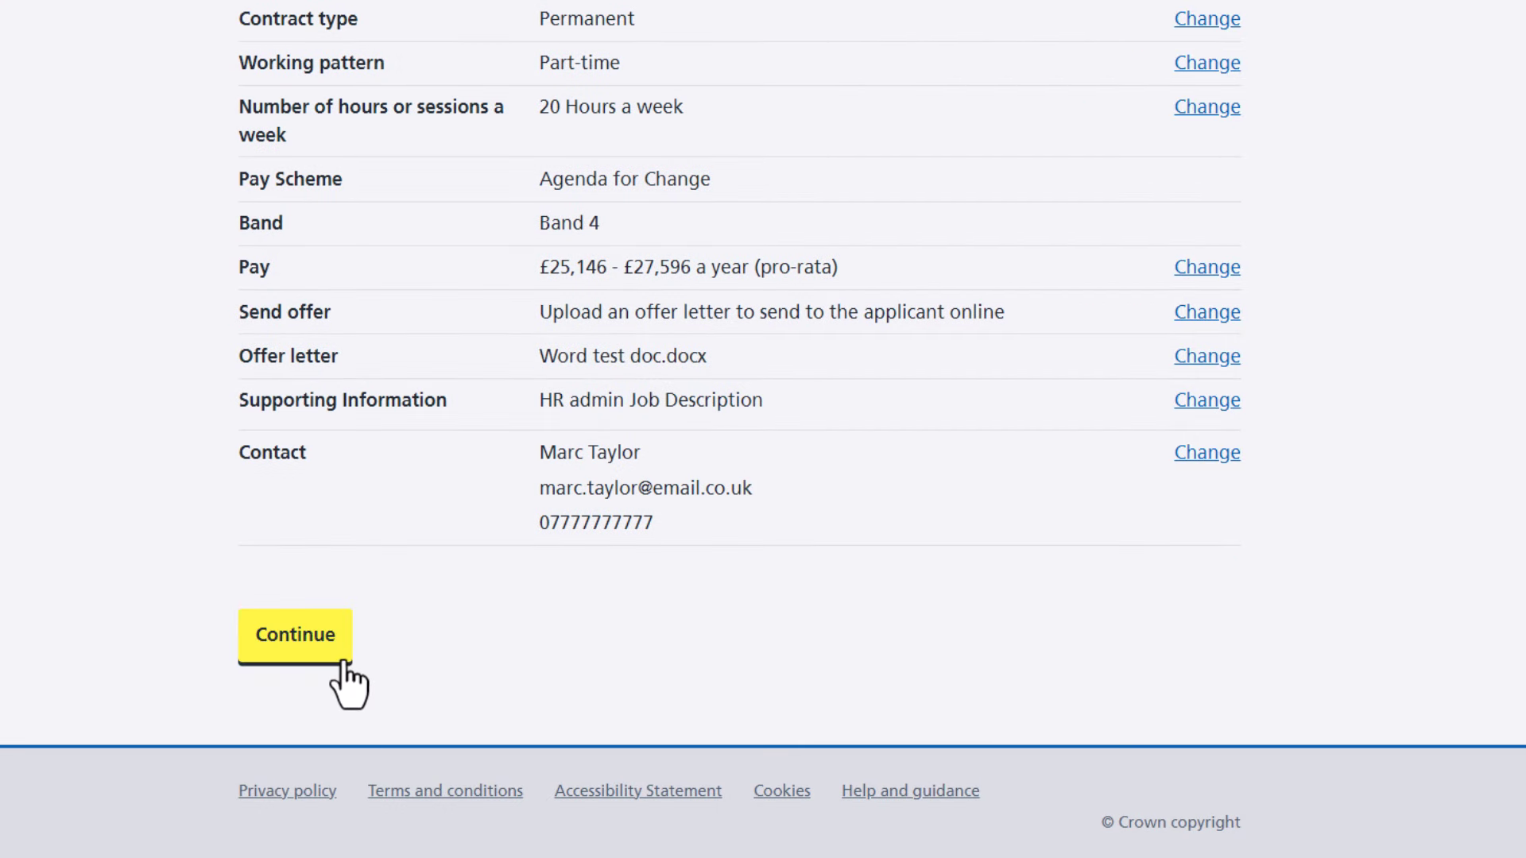
scroll(764, 429, "down", 1)
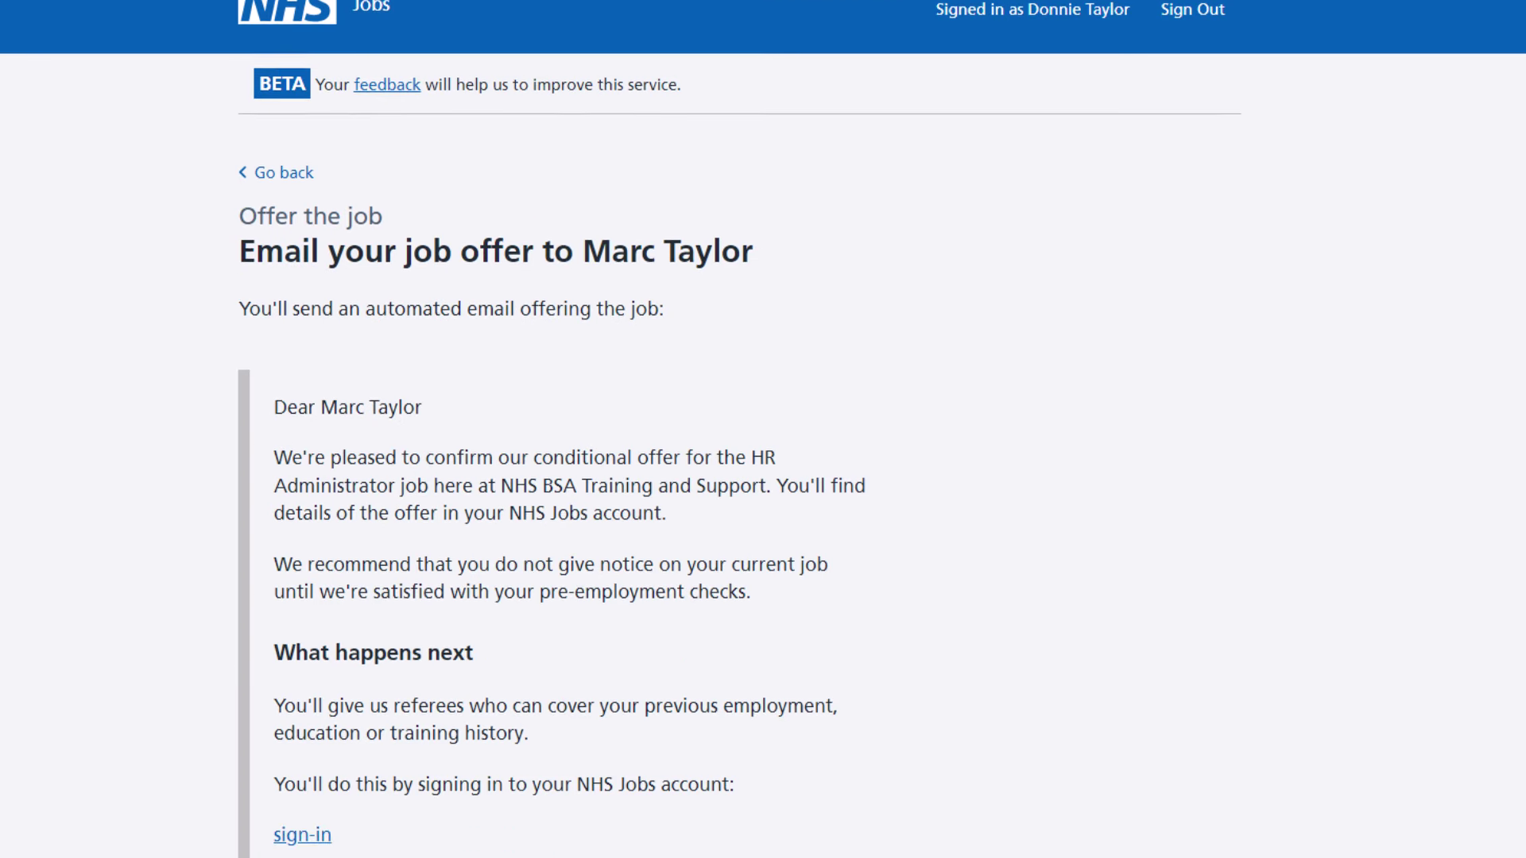
scroll(763, 430, "down", 2)
scroll(763, 429, "down", 1)
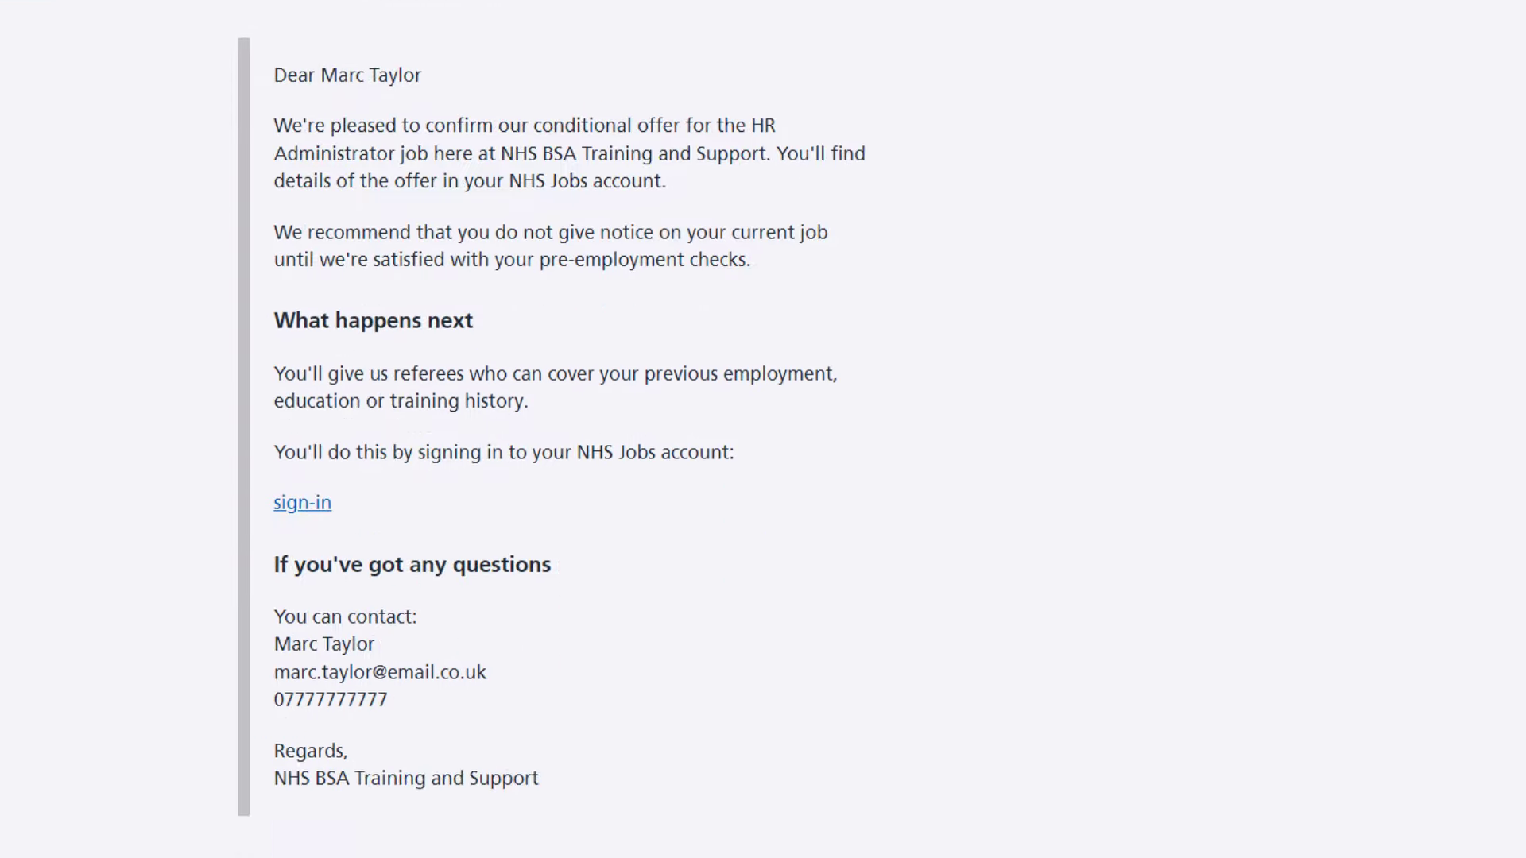
scroll(763, 429, "down", 2)
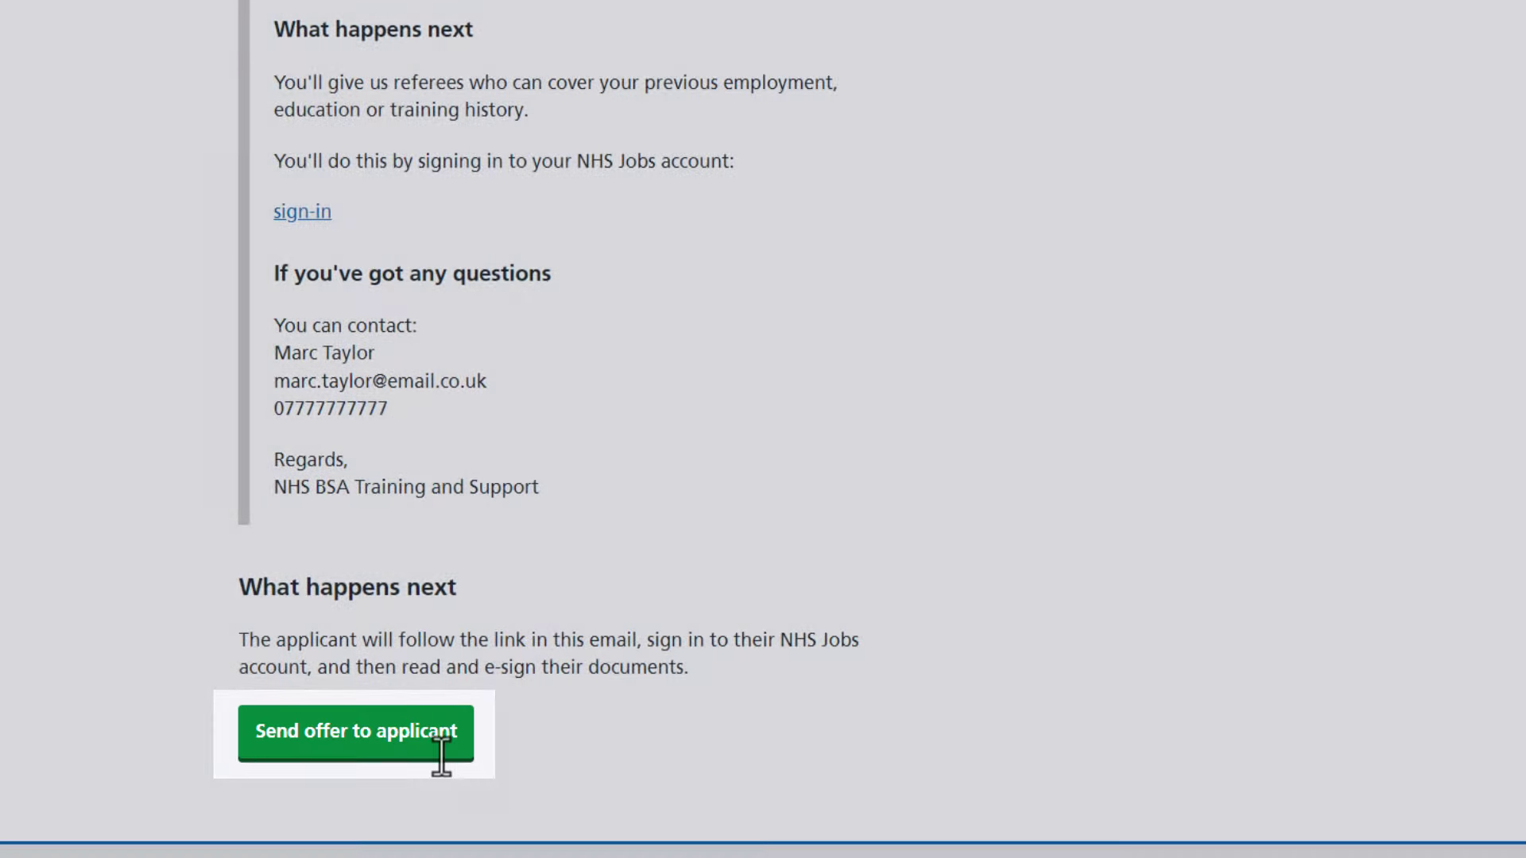
left_click(435, 742)
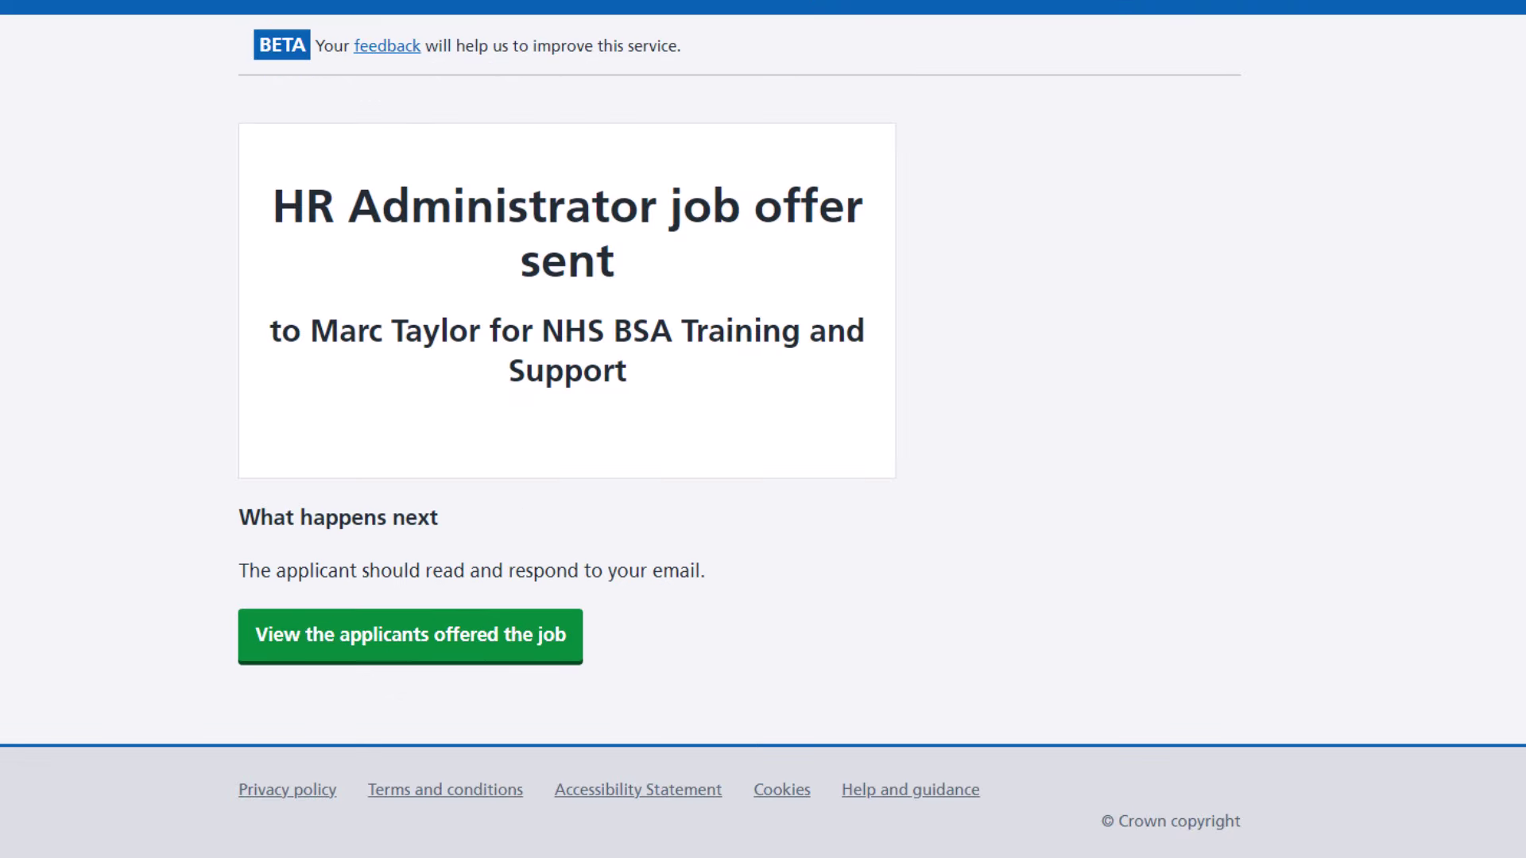